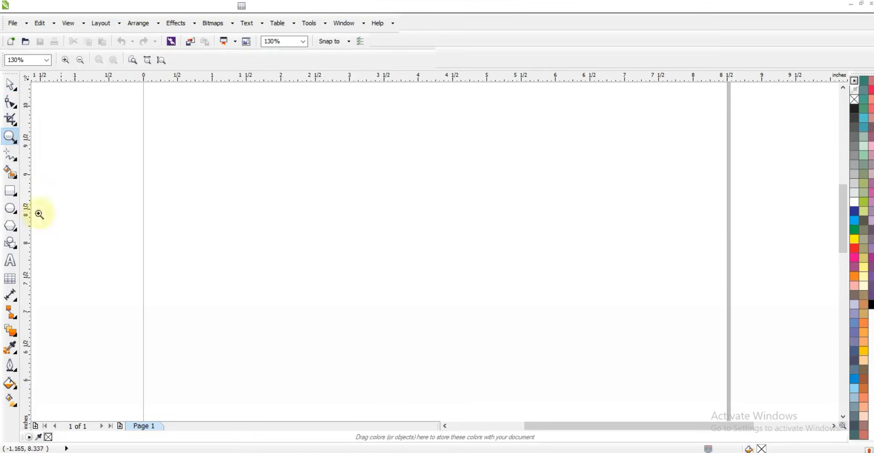
Draw a straight vertical line about 2.5 inches tall on the page and set its outline width to 3.0 pt.
left_click(11, 159)
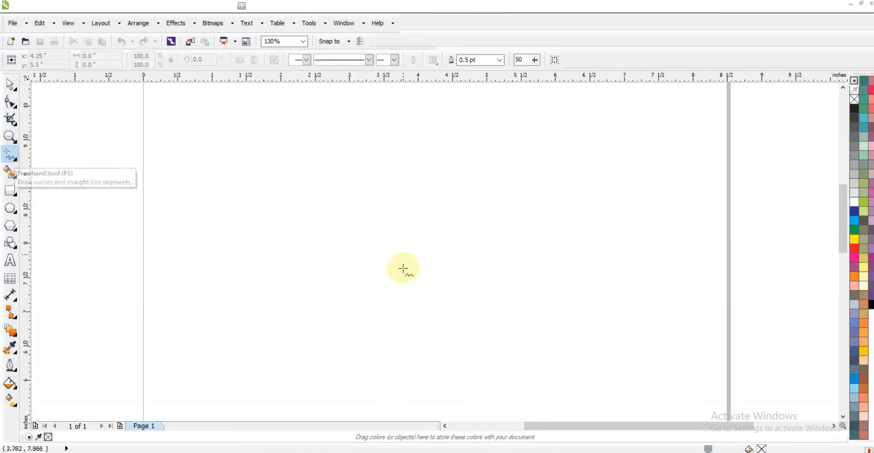
left_click(426, 287)
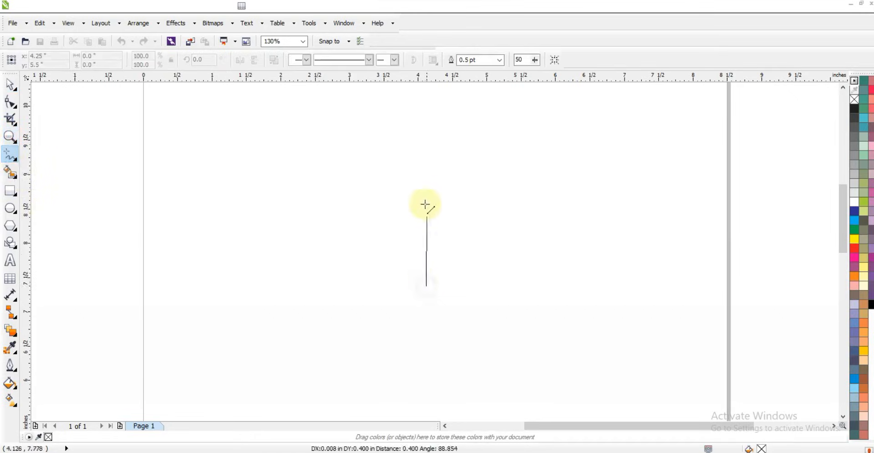
key("ctrl")
left_click(425, 115)
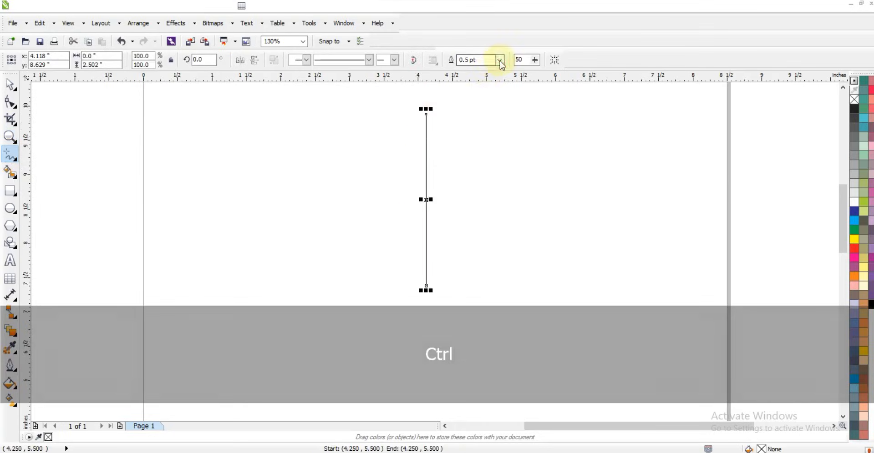
left_click(500, 61)
left_click(477, 120)
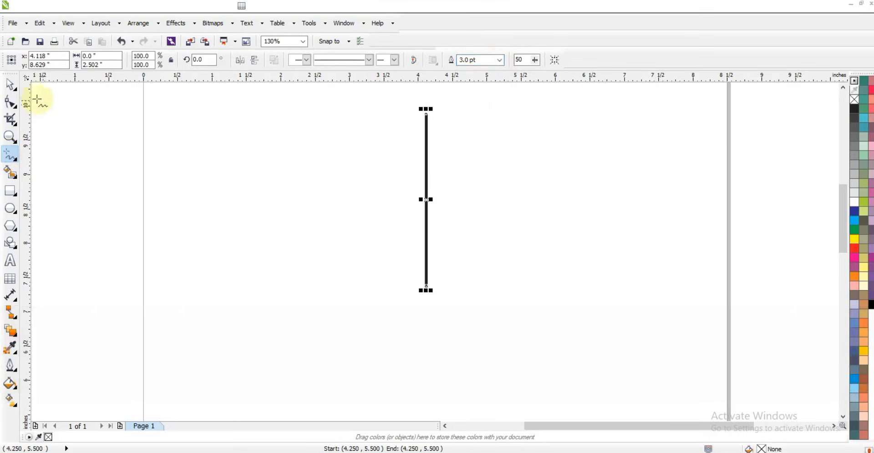
Convert the vertical line to a curve and bend it into an arc bulging to the right.
left_click(10, 101)
left_click_drag(372, 104, 488, 297)
left_click(157, 62)
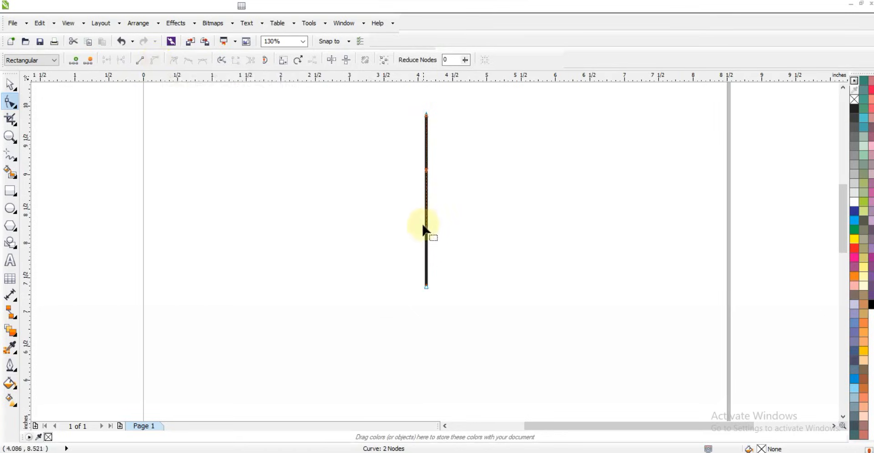
left_click_drag(424, 231, 469, 234)
left_click_drag(429, 174, 463, 167)
left_click_drag(470, 236, 492, 246)
left_click_drag(464, 168, 472, 156)
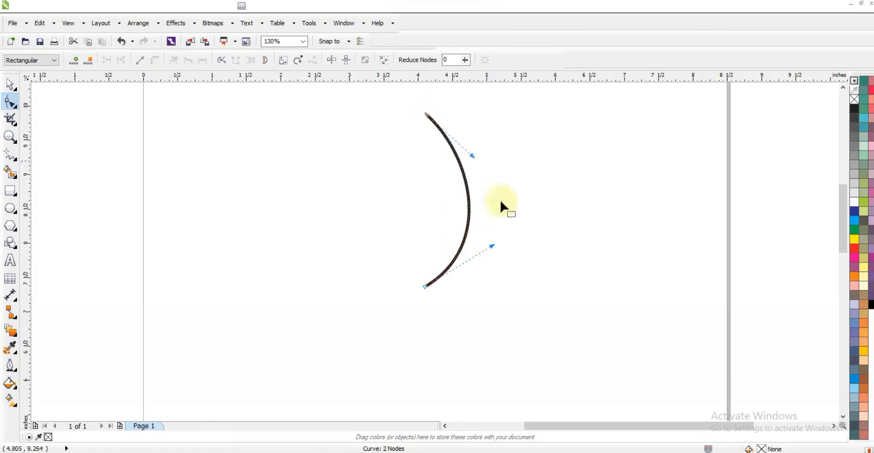
left_click_drag(491, 246, 497, 247)
Close the arc with straight segments forming a narrow inner spike from its lower end and a left side up to its tip.
left_click(10, 154)
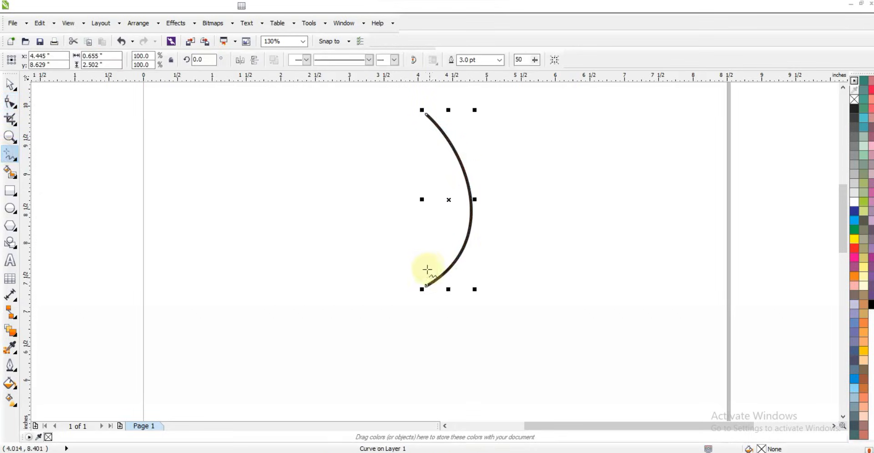
left_click(426, 286)
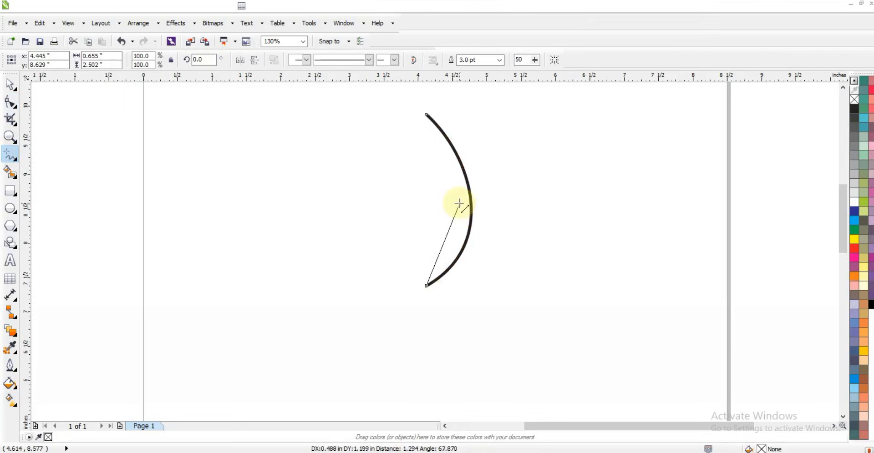
left_click(452, 202)
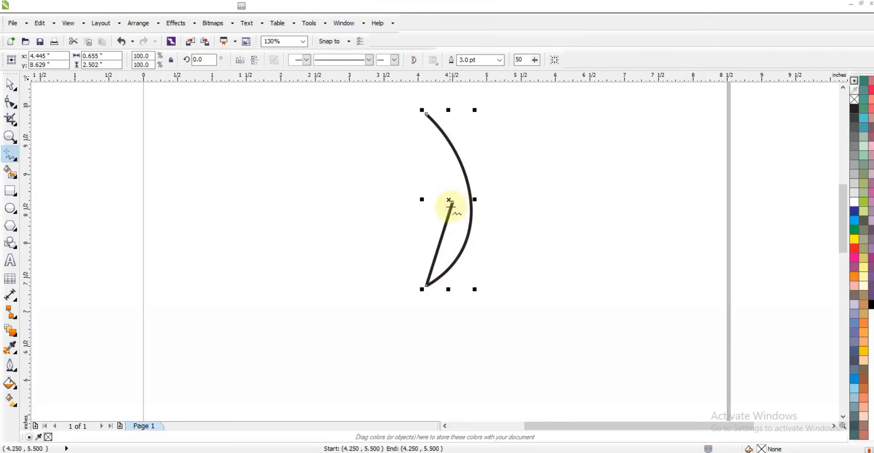
left_click(452, 202)
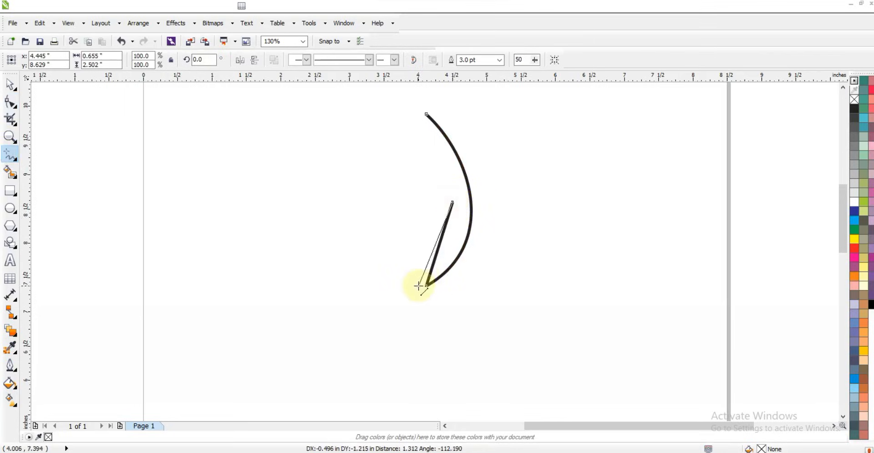
left_click(419, 281)
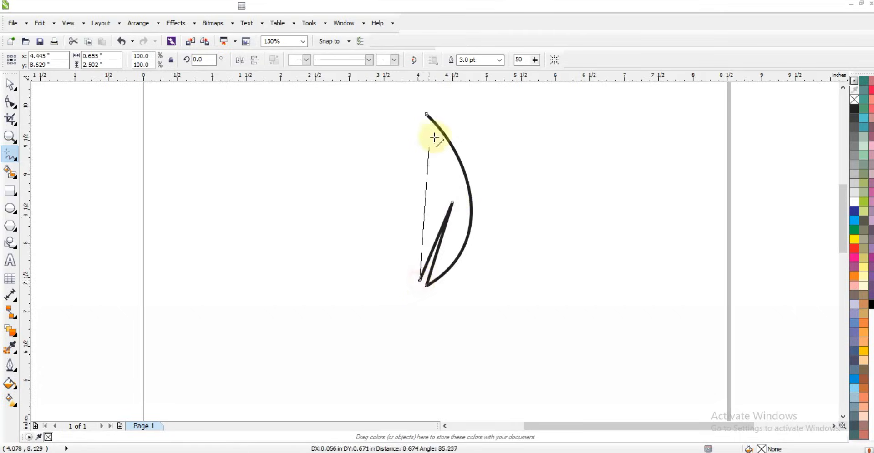
left_click(426, 115)
Convert all segments of the leaf outline to curves and bend both edges of the narrow inner vein towards the right.
left_click(10, 103)
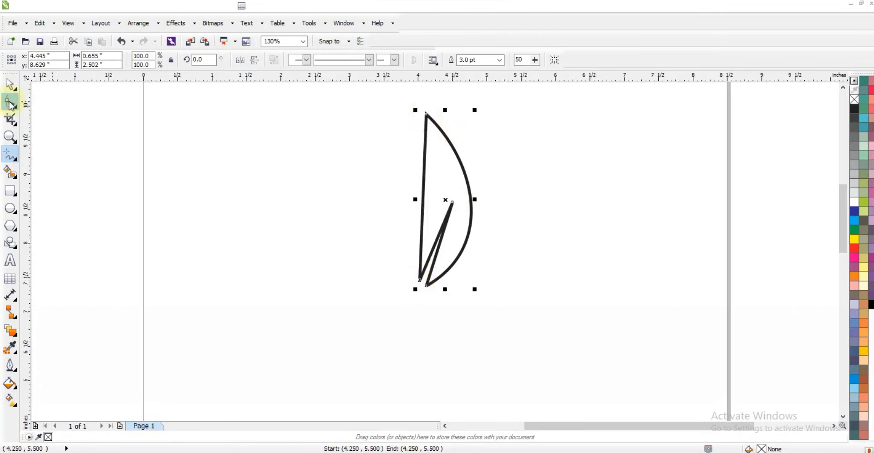
left_click_drag(355, 98, 489, 291)
left_click(161, 63)
left_click_drag(440, 236, 447, 247)
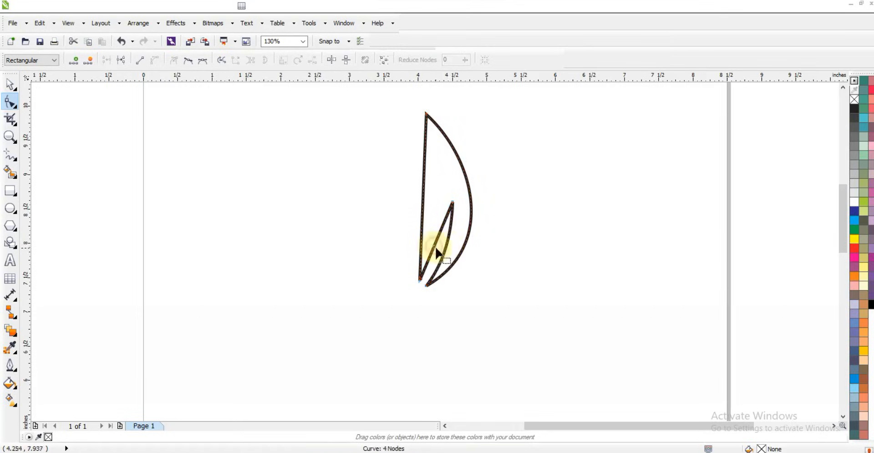
left_click_drag(438, 247, 439, 249)
Shape the leaf's straight left side into an S-curve that bulges out near the base and curves inward below the tip.
left_click_drag(402, 263, 422, 285)
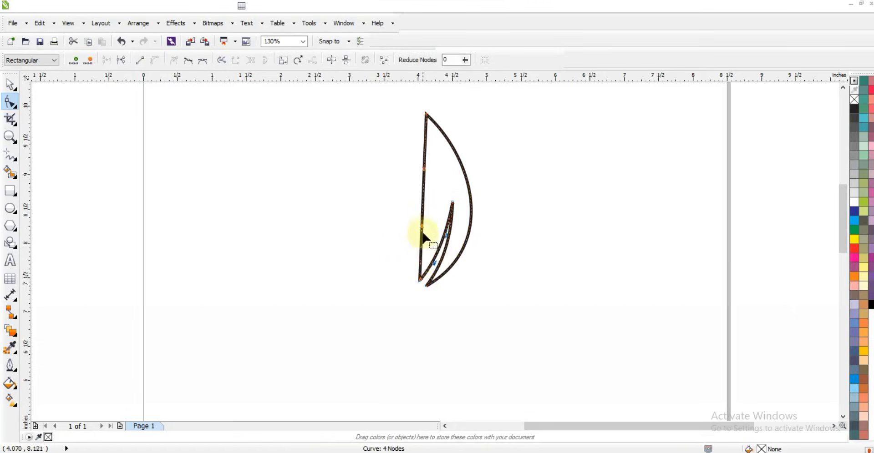
left_click_drag(422, 227, 351, 237)
left_click_drag(423, 170, 440, 184)
mouse_move(349, 239)
left_mouse_down()
mouse_move(341, 244)
mouse_move(342, 233)
left_mouse_up()
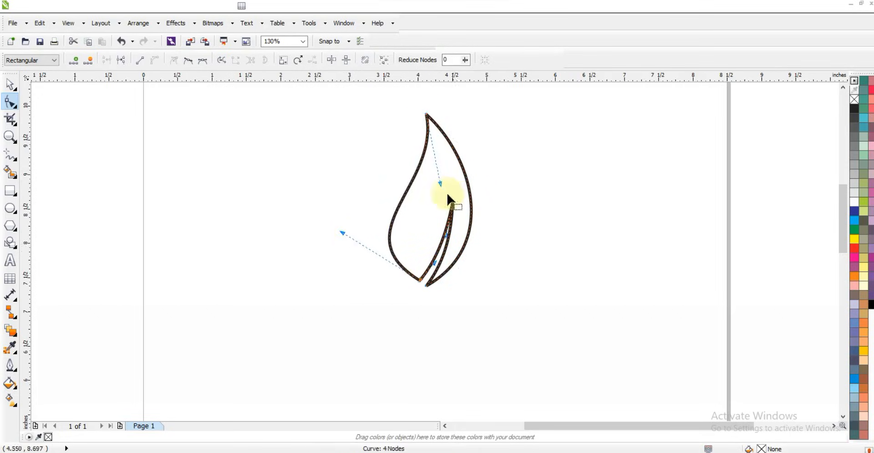
left_click_drag(441, 184, 440, 180)
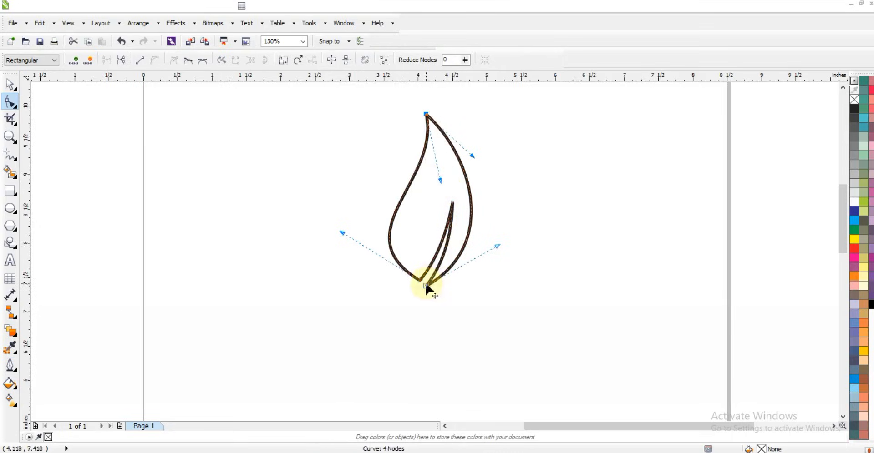
Fine-tune the two base nodes of the leaf and push its right edge slightly outward.
left_click_drag(421, 281, 421, 282)
left_click_drag(469, 247, 473, 242)
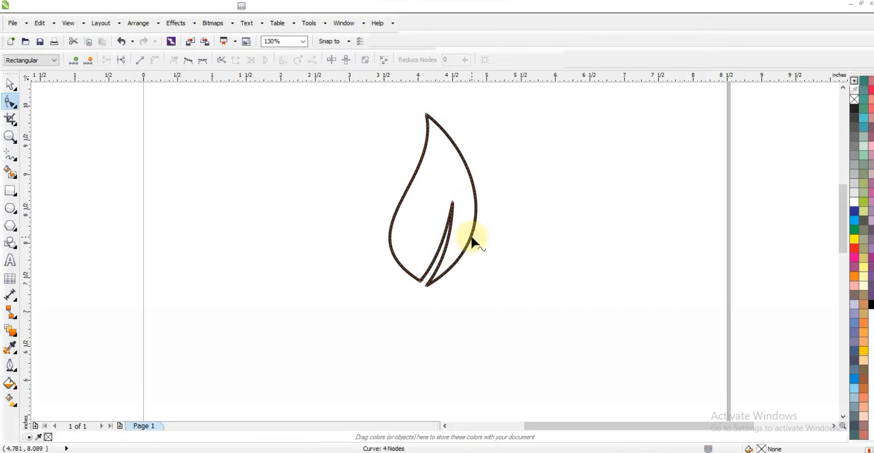
left_click(426, 284)
left_click_drag(427, 285, 427, 286)
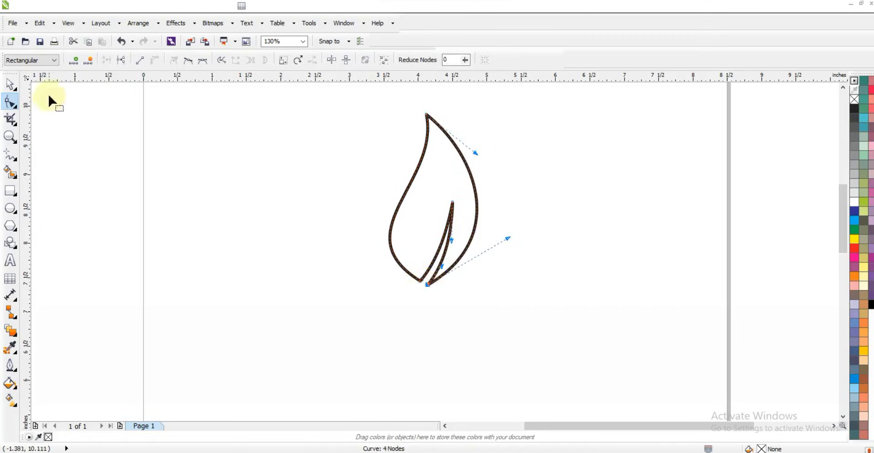
Move the finished leaf to the right to free space beside it.
left_click(10, 85)
left_click(194, 223)
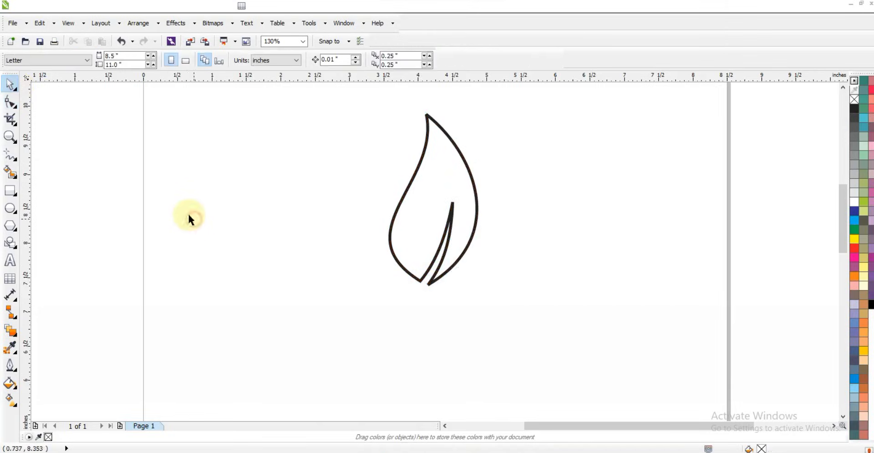
left_click_drag(450, 234, 512, 234)
Draw a closed vertical line of two overlapping segments, about 2.17 inches tall, beside the leaf and set its outline to 3.0 pt.
left_click(10, 155)
left_click(319, 122)
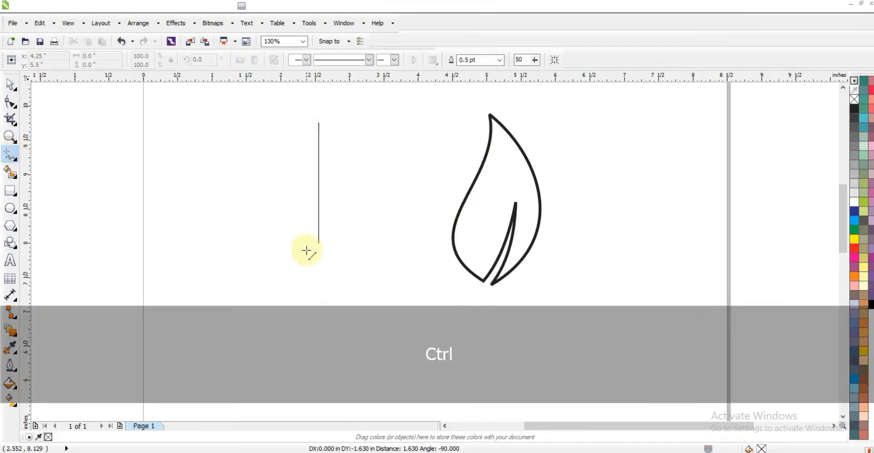
left_click(319, 271)
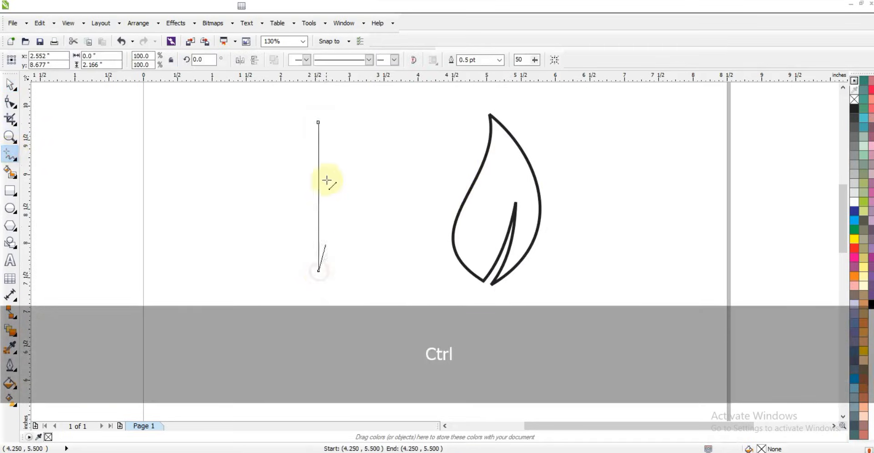
left_click(319, 122, "ctrl")
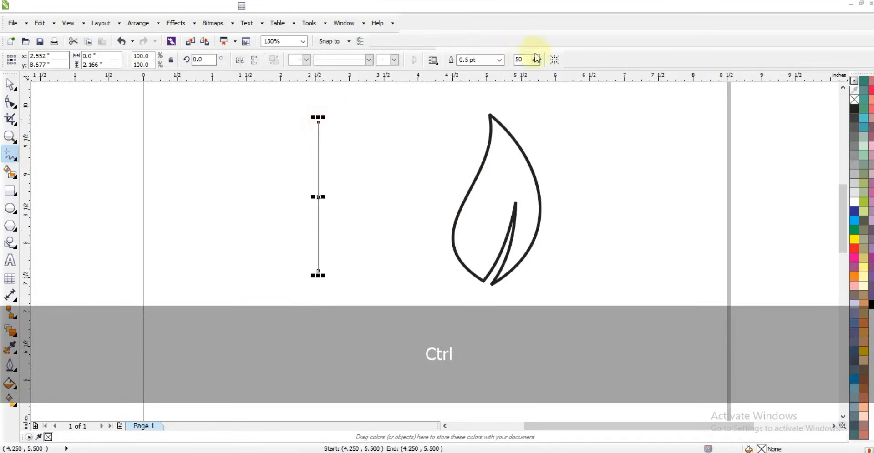
left_click(500, 60)
left_click(475, 119)
Convert both overlapping segments to curves and bend them apart into a teardrop with a pointed top and rounded base.
left_click(12, 104)
left_click_drag(200, 104, 340, 286)
left_click(154, 60)
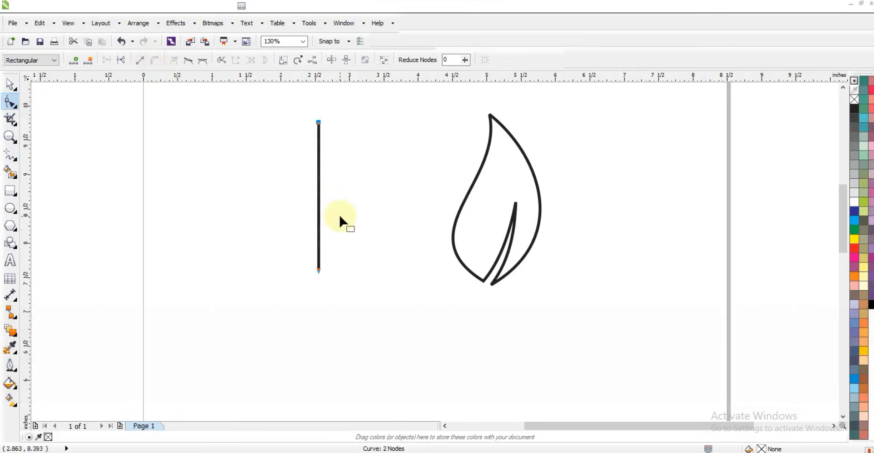
left_click_drag(328, 242, 380, 243)
left_click(316, 243)
left_click_drag(319, 203, 372, 267)
left_click_drag(319, 224, 251, 270)
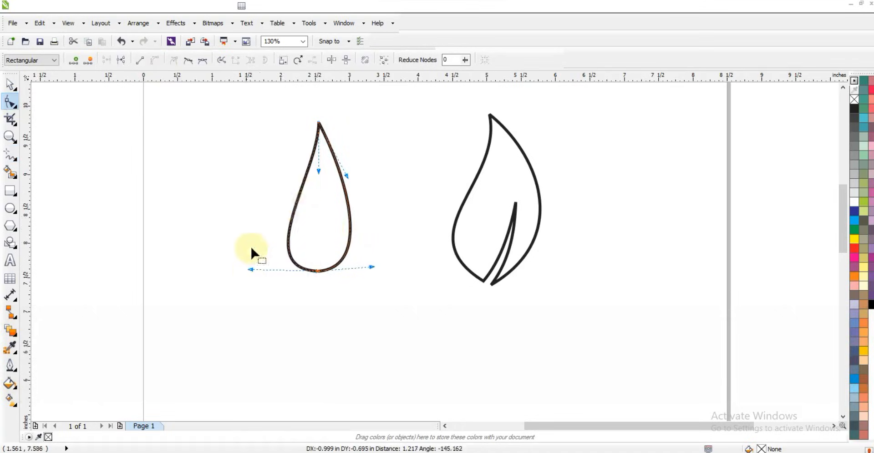
Refine the teardrop's curve handles to widen its right side and give its left side a gentle S-shape.
left_click(319, 173)
left_click_drag(250, 268, 248, 264)
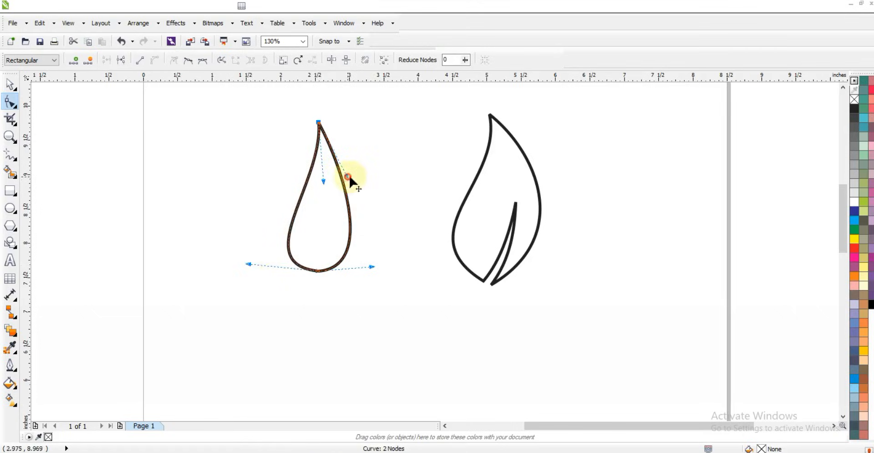
left_click_drag(348, 175, 363, 178)
left_click_drag(370, 266, 379, 272)
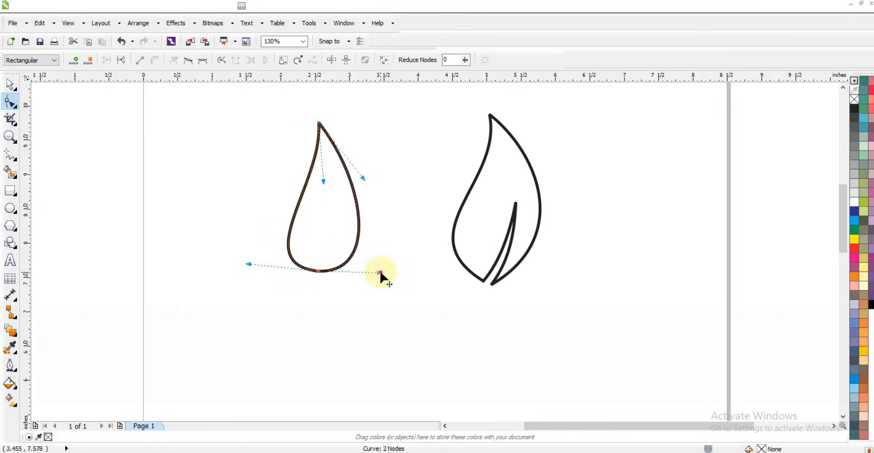
left_click_drag(248, 264, 253, 256)
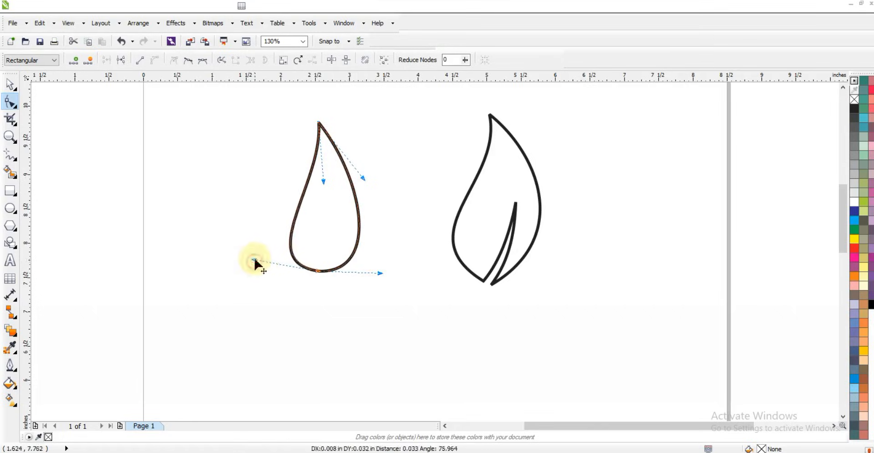
left_click_drag(322, 181, 326, 186)
left_click_drag(252, 258, 256, 251)
left_click_drag(328, 186, 331, 191)
Move the teardrop and the leaf together off the page to its right and deselect them.
left_click(4, 86)
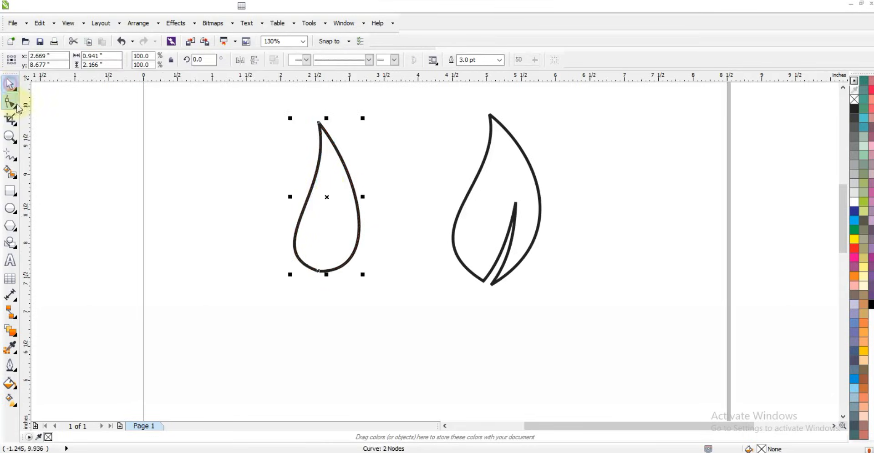
key("F3")
left_click(448, 232, "shift")
left_click_drag(435, 217, 652, 216)
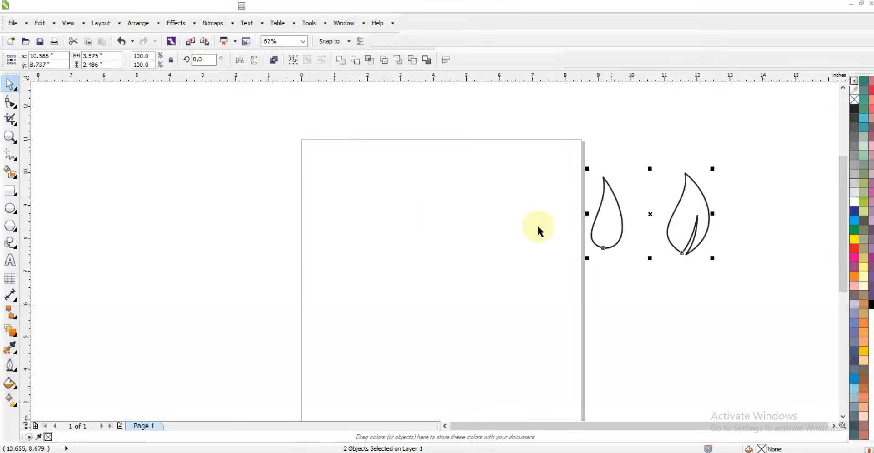
left_click(495, 224)
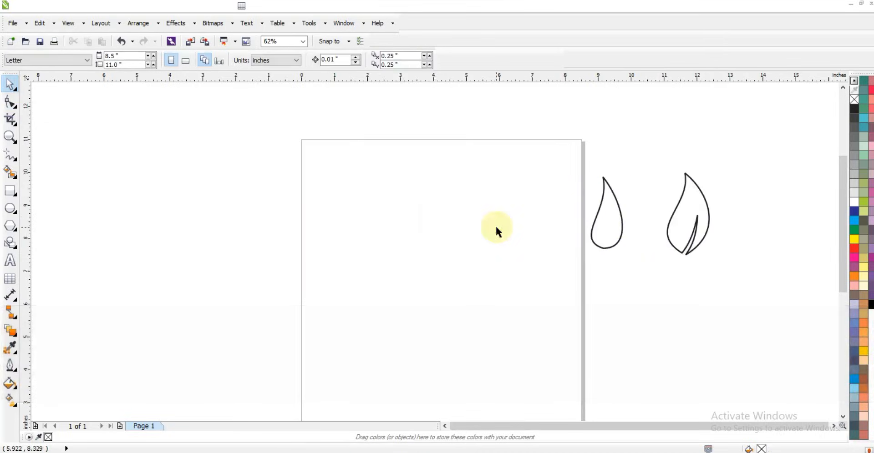
Draw a circle about 4.88 inches in diameter with a 3.0 pt outline on the page.
left_click(11, 209)
left_click(474, 62)
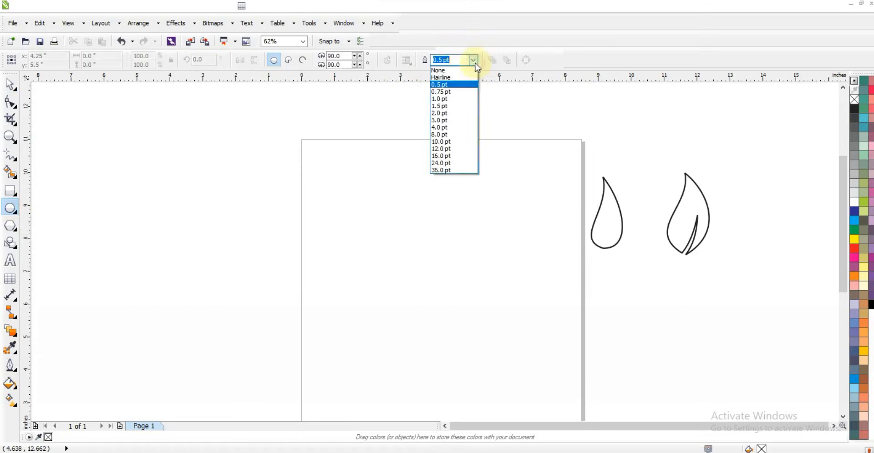
left_click(445, 118)
left_click_drag(354, 206, 403, 365)
Duplicate the circle, shrink the copy about its centre to a little over half size, and select both circles.
left_click(10, 137)
left_click_drag(280, 166, 443, 327)
left_click(8, 86)
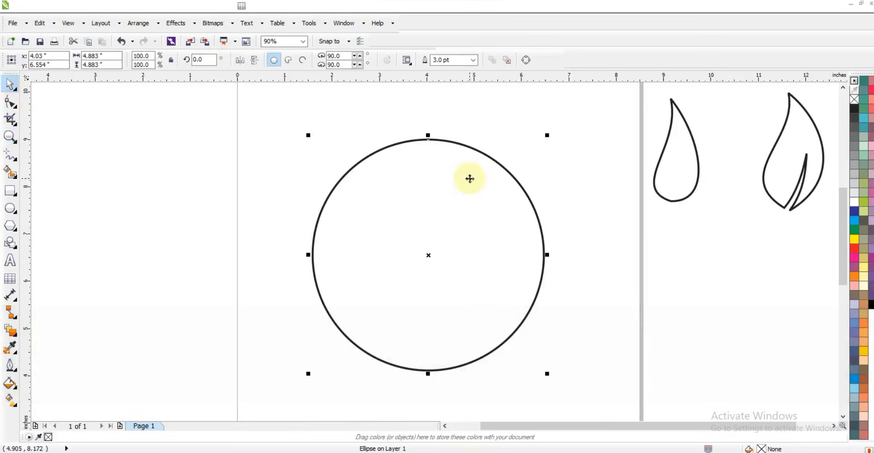
key("KP_Add")
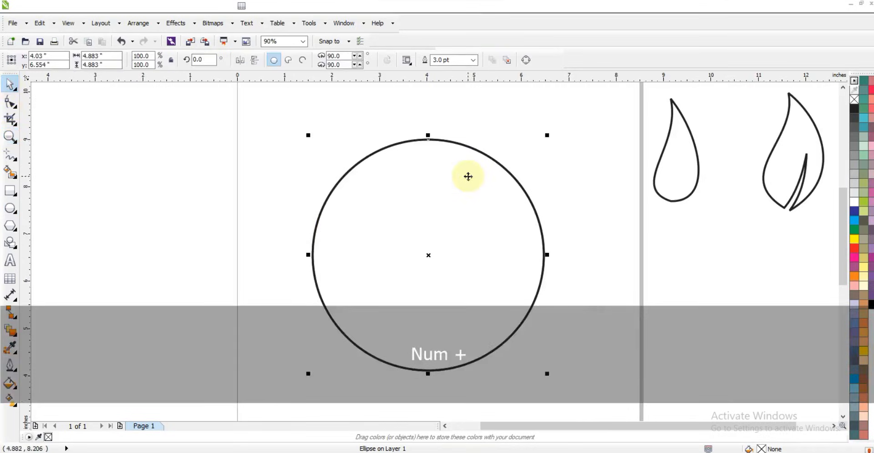
left_click_drag(547, 135, 506, 186)
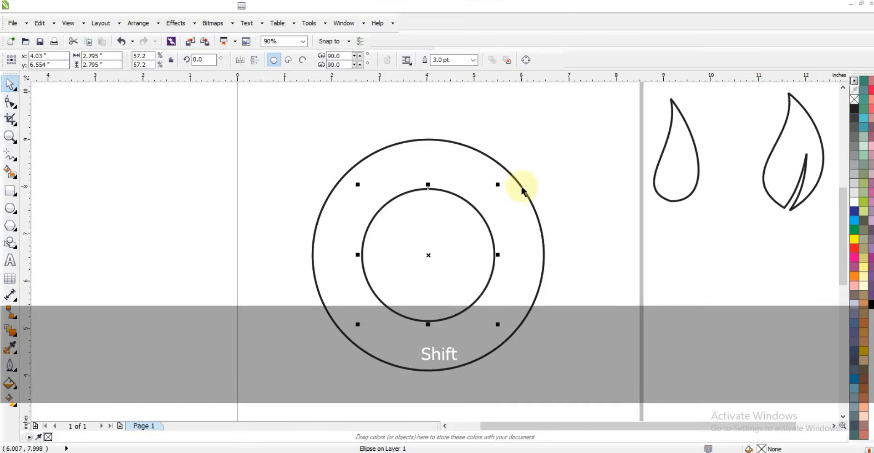
left_click_drag(495, 185, 496, 190)
left_click(418, 141, "shift")
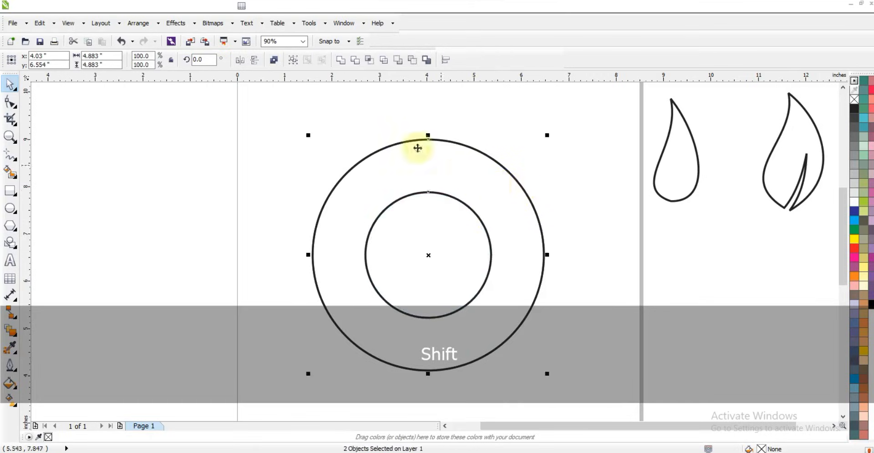
Combine the two concentric circles into one curve and deselect it.
left_click(274, 61)
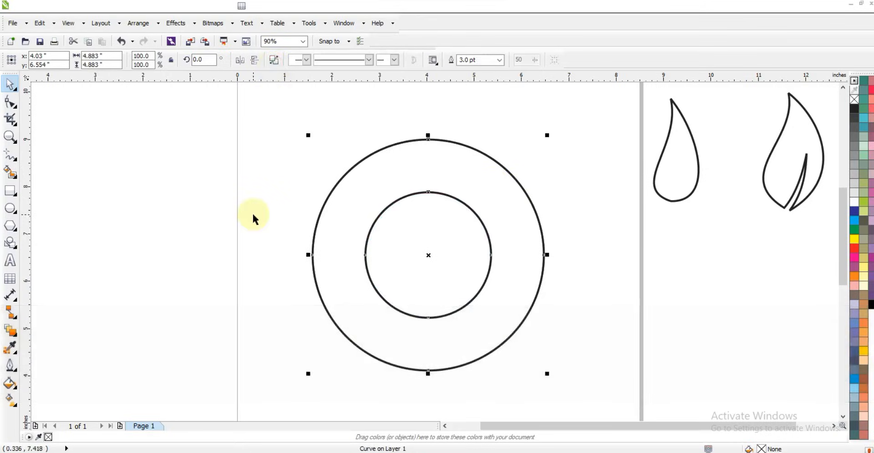
left_click(253, 219)
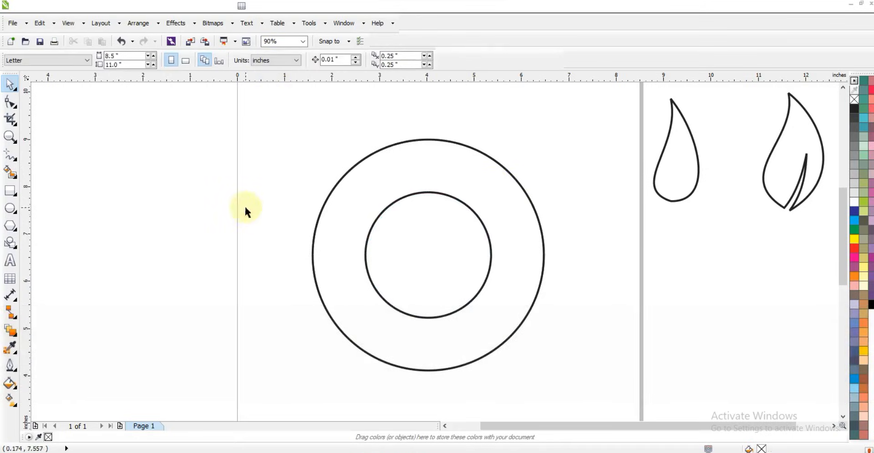
Draw a square about 3.1 inches wide beside the page, overlapping nothing, and rotate it 45 degrees into a diamond.
left_click(7, 192)
left_click_drag(78, 149, 137, 297)
left_click(11, 85)
left_click(196, 60)
type("45")
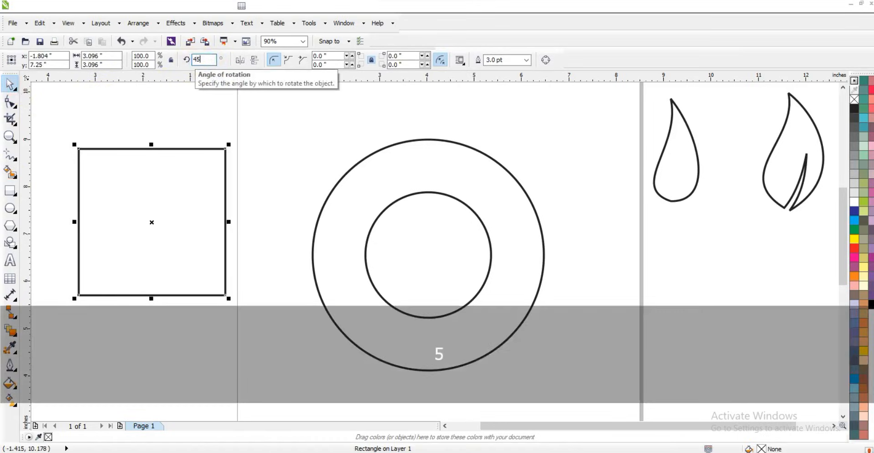
key("Return")
Centre the diamond horizontally on the circles and move it up so its top corner rises above the outer circle.
left_click(358, 162, "shift")
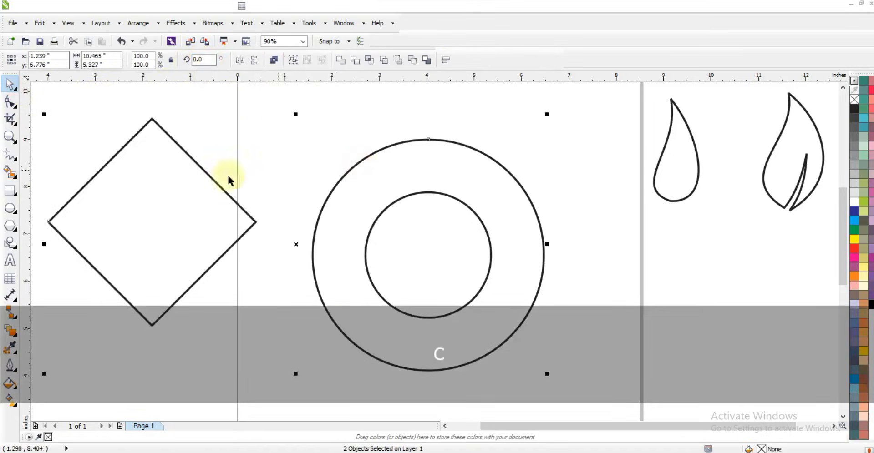
key("c")
left_click(205, 181)
left_click(497, 224)
left_click_drag(497, 224, 493, 193)
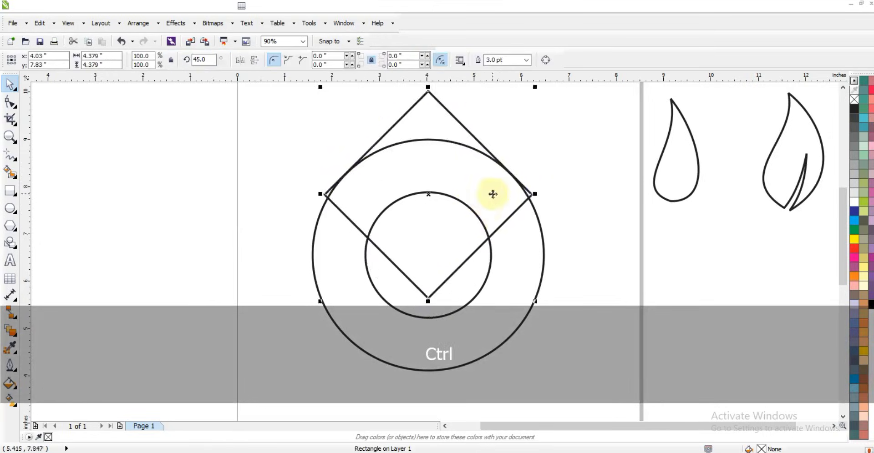
Stretch the diamond vertically to about 5.8 inches tall, keeping its sides against the outer circle's upper edge.
key("F3")
left_click_drag(451, 261, 451, 276)
left_click_drag(454, 199, 454, 202)
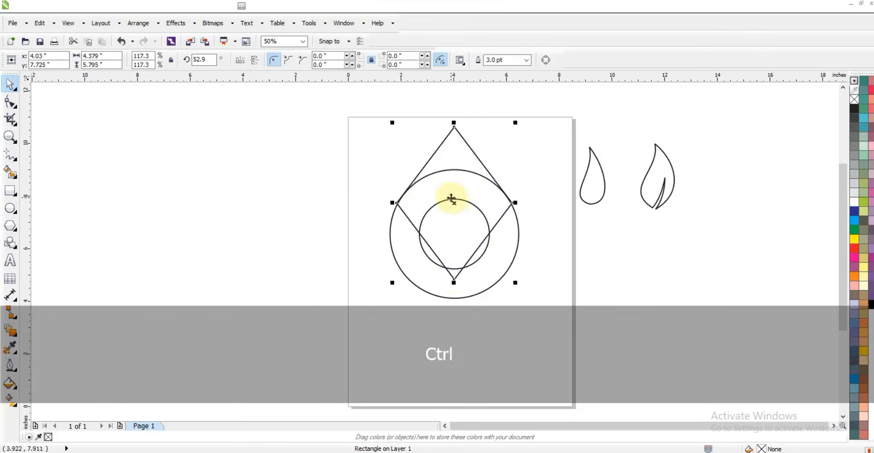
Duplicate the diamond as a small copy about 1.45 by 1.92 inches, straddling the top of the inner circle.
left_click_drag(515, 121, 479, 162)
left_click_drag(456, 205, 456, 207)
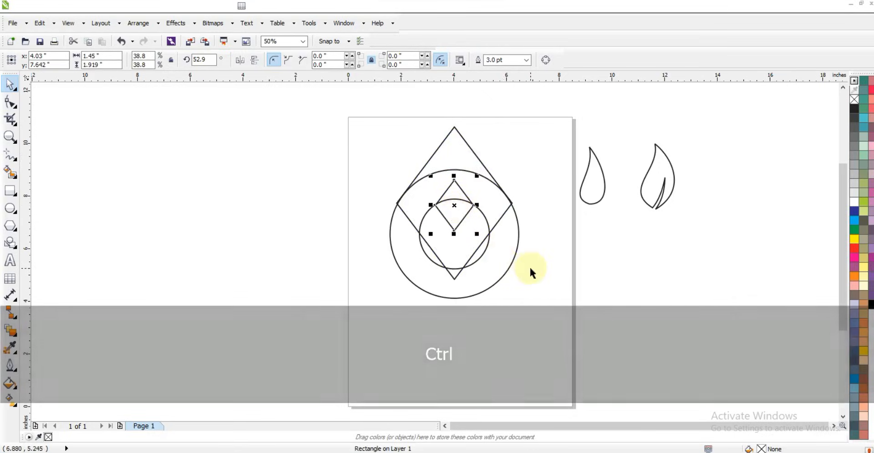
left_click(529, 266)
Smart Fill the diamond tip, the upper and lower ring parts and the small bottom triangle in blue with a 0.5 pt outline.
mouse_move(572, 308)
left_mouse_down()
mouse_move(388, 140)
mouse_move(354, 94)
left_mouse_up()
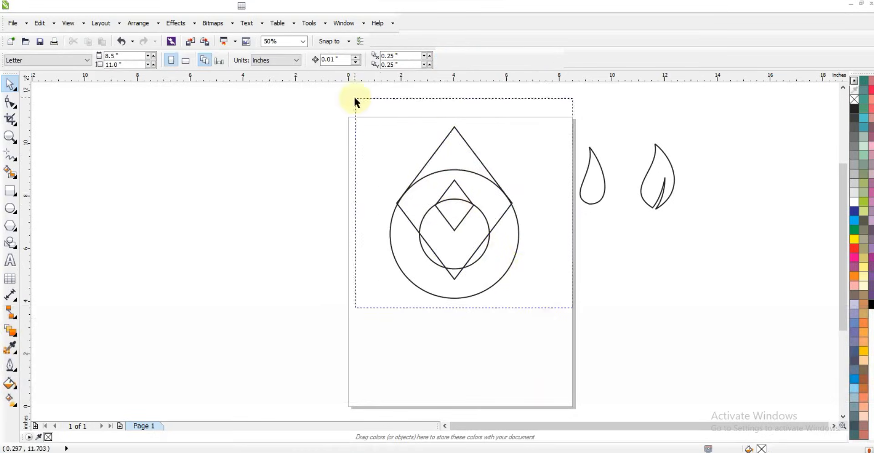
key("shift+F2")
key("Escape")
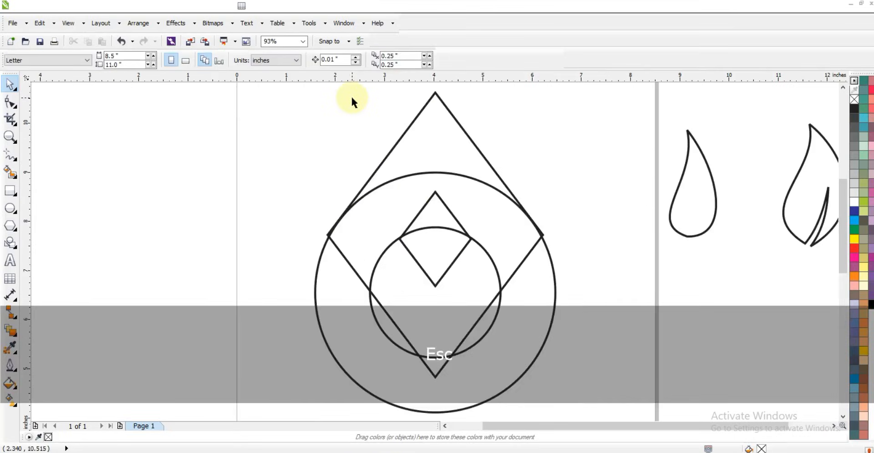
left_click(10, 172)
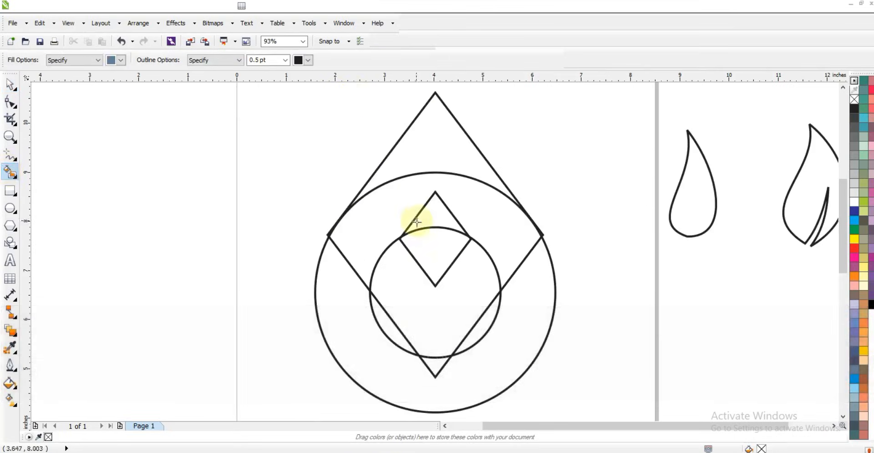
left_click(412, 152)
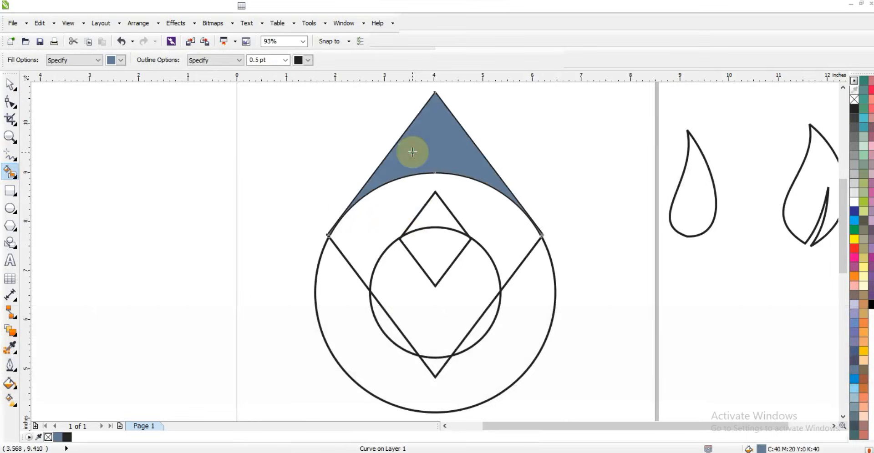
left_click(441, 184)
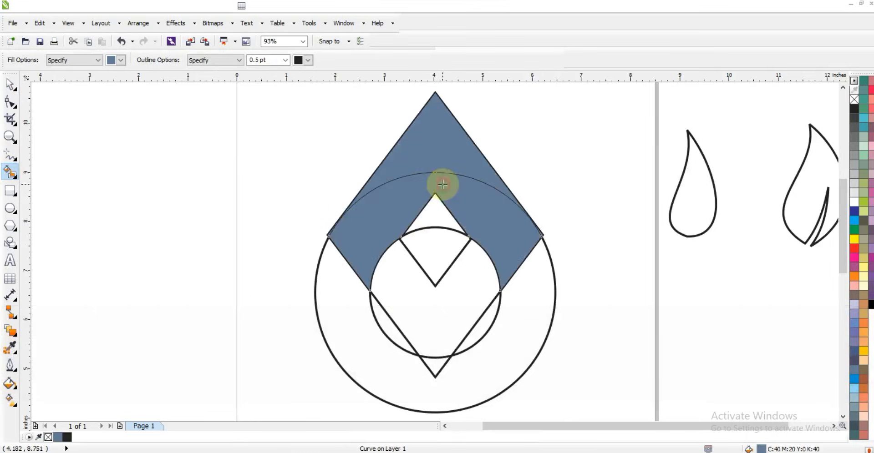
left_click(526, 273)
left_click(423, 365)
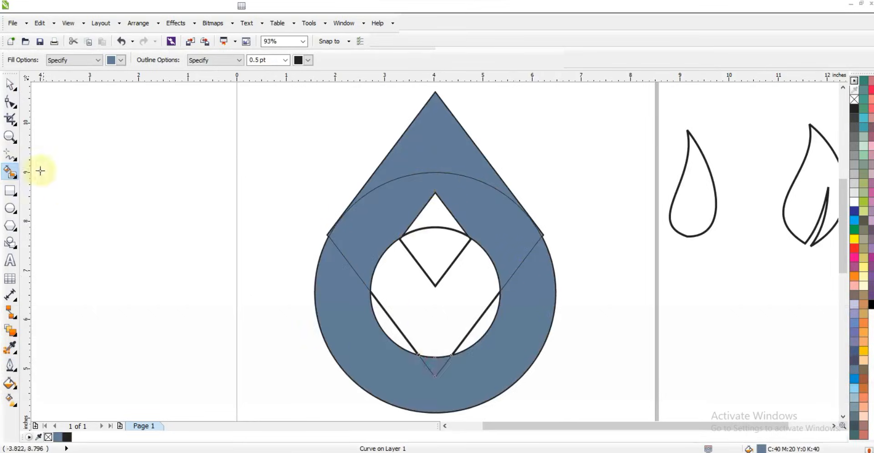
Delete the original small diamond, large diamond and combined circles, leaving only the blue filled pieces.
left_click(10, 84)
left_click(97, 211)
left_click(428, 276)
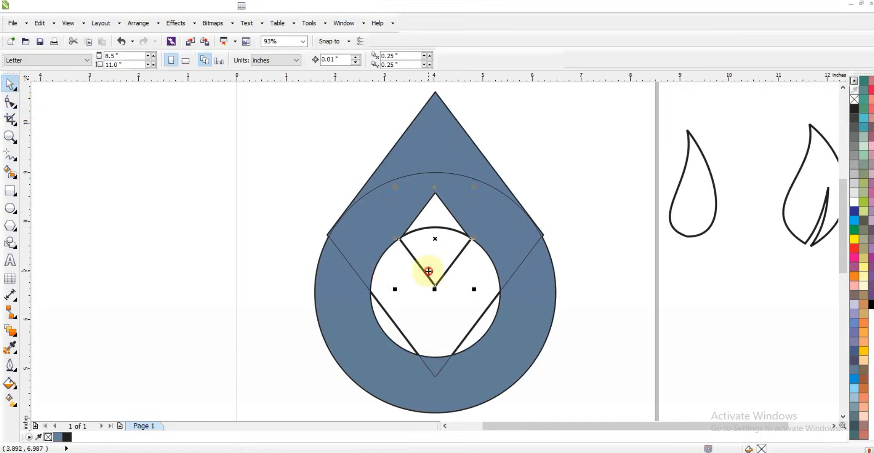
key("Delete")
left_click(404, 292)
key("Delete")
left_click(432, 228)
key("Delete")
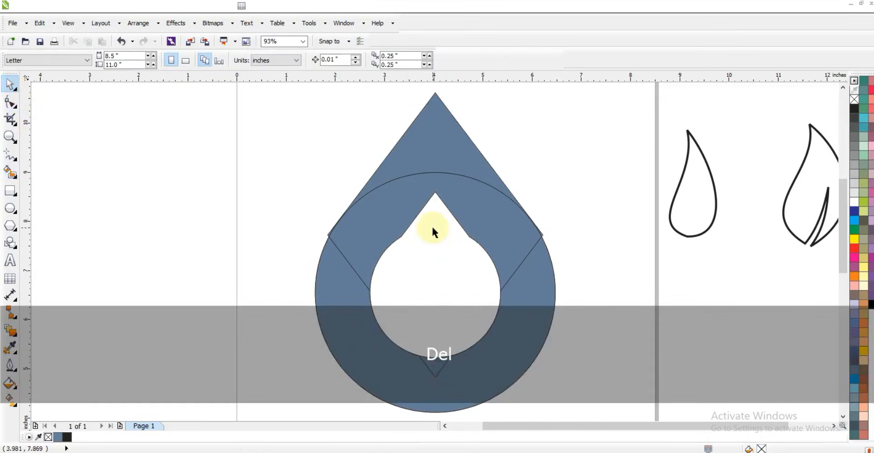
left_click_drag(541, 234, 564, 223)
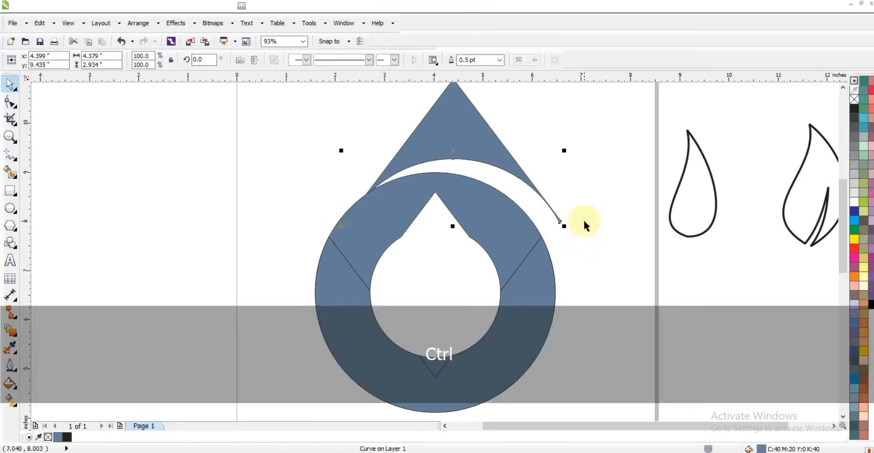
key("ctrl+z")
left_click(586, 223)
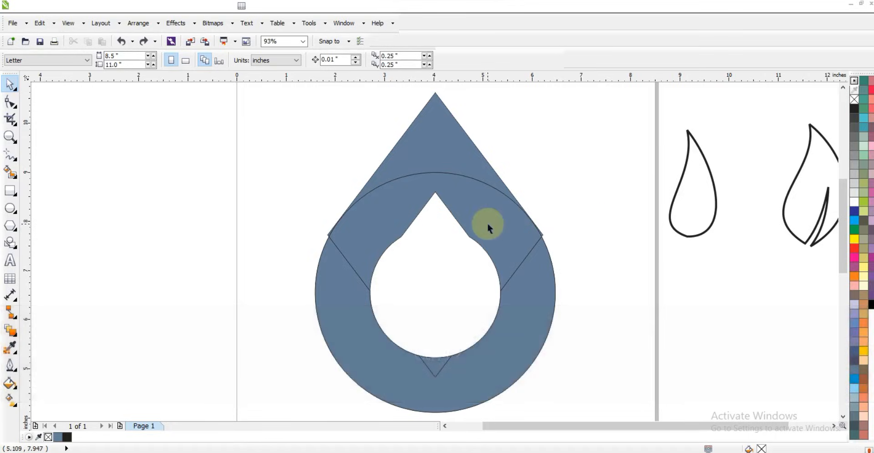
Delete the two inner corner nodes of the upper ring piece to smooth the opening into a teardrop.
left_click(487, 223)
left_click(10, 102)
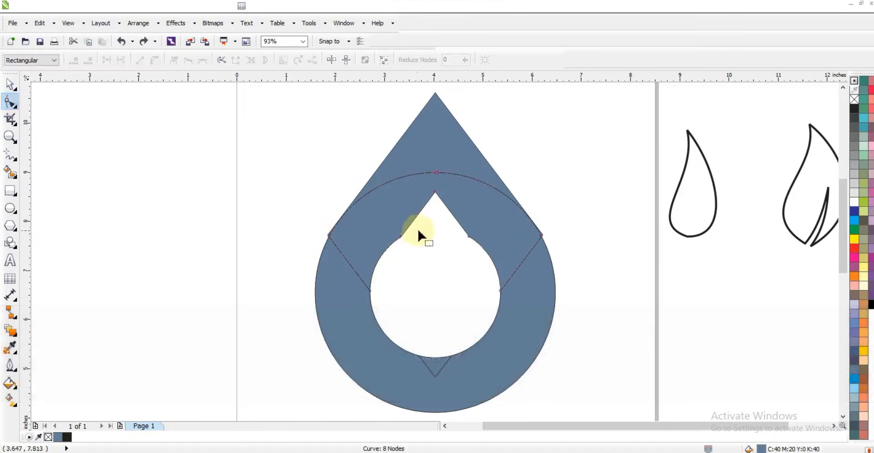
key("Delete")
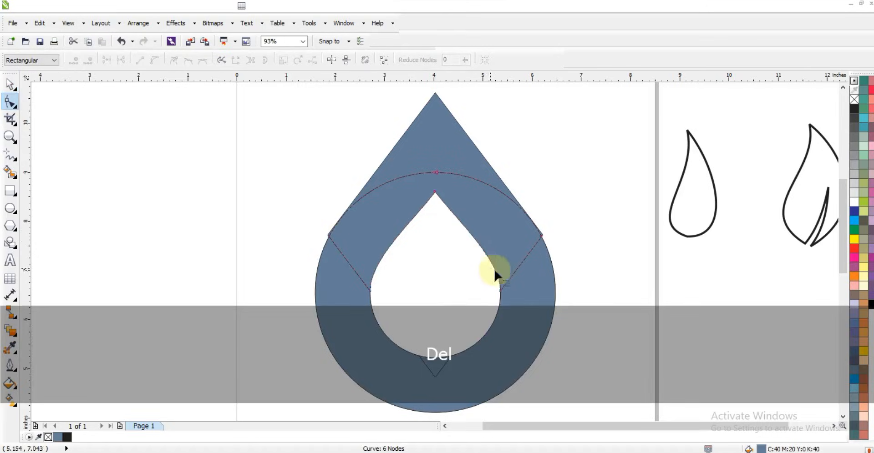
Weld the four blue pieces into a single drop shape.
left_click(464, 182)
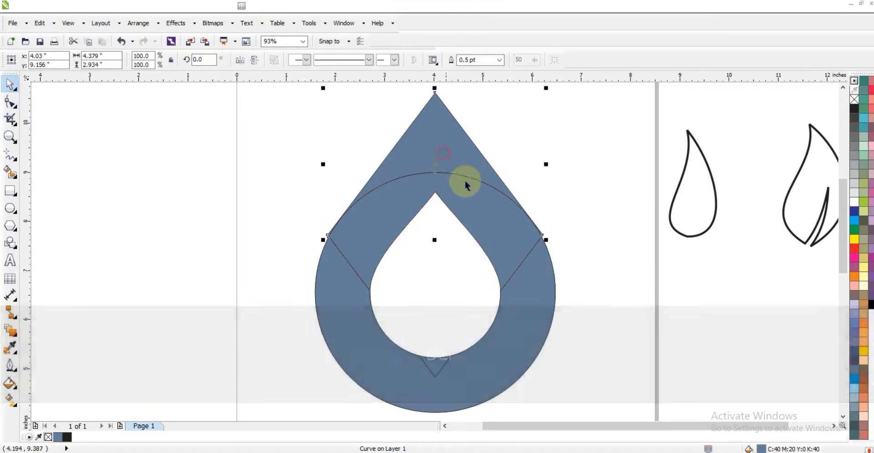
left_click(537, 284, "shift")
left_click(436, 367, "shift")
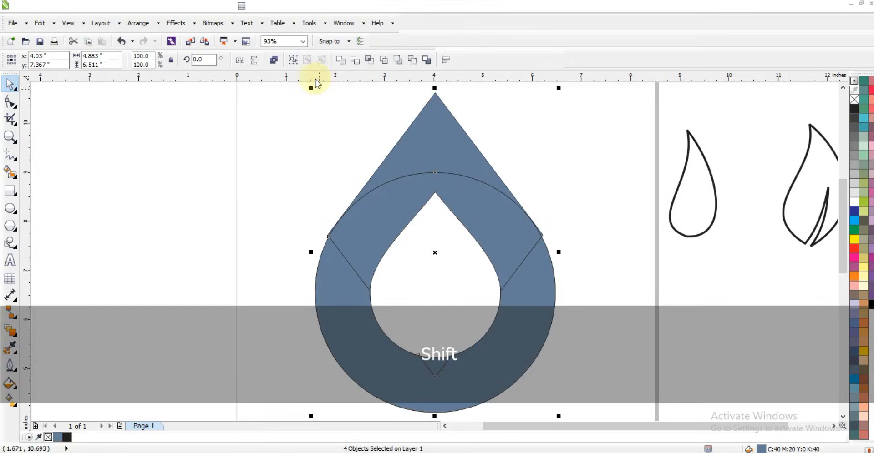
left_click(341, 64)
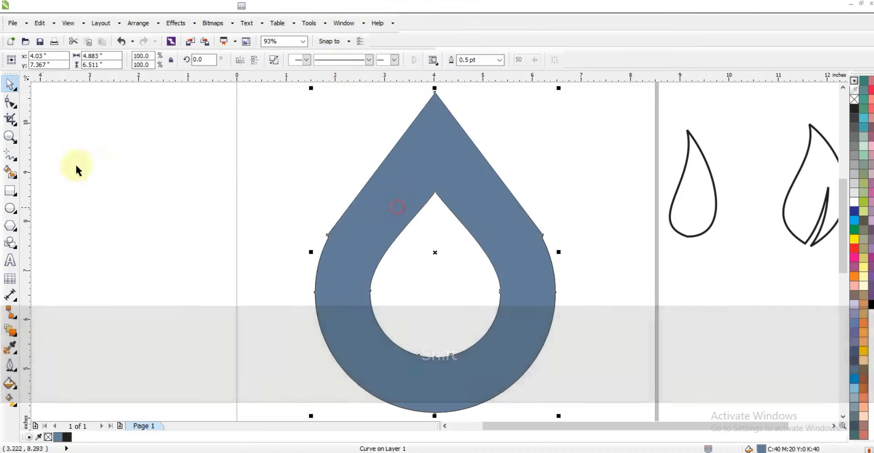
Delete the stray nodes at both outer shoulders of the welded drop, where its straight sides meet the circle.
left_click(11, 99)
left_click_drag(325, 236, 328, 234)
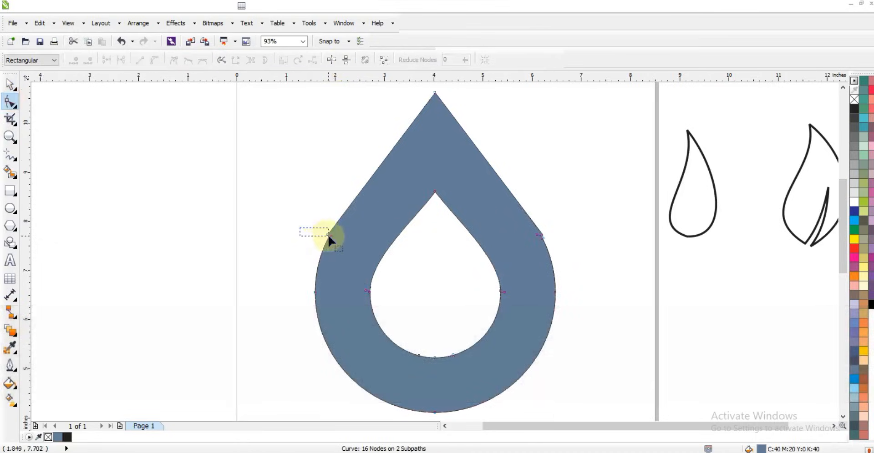
key("Delete")
left_click_drag(566, 224, 523, 237)
key("Delete")
left_click(10, 84)
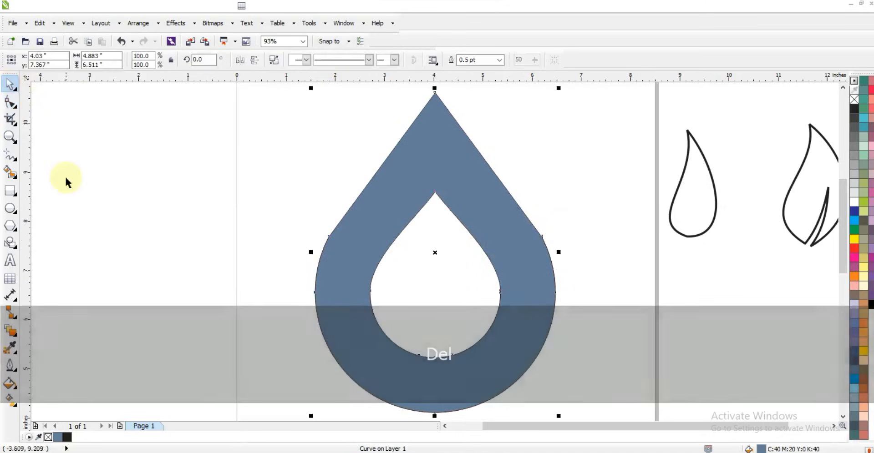
Delete the leftover lower ring piece beneath the welded drop, moving the drop aside and back onto the page.
left_click_drag(534, 250, 308, 253)
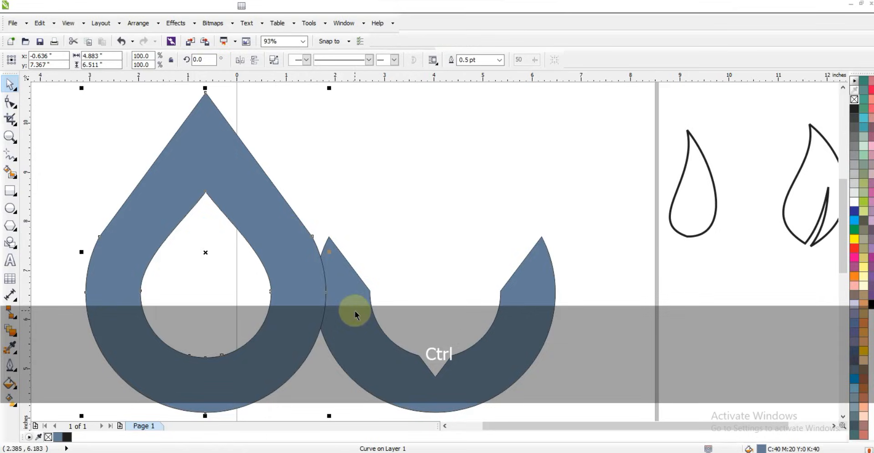
key("Delete")
left_click_drag(310, 245, 505, 245)
Give the drop a 3.0 pt outline, remove its fill and deselect it.
left_click(499, 61)
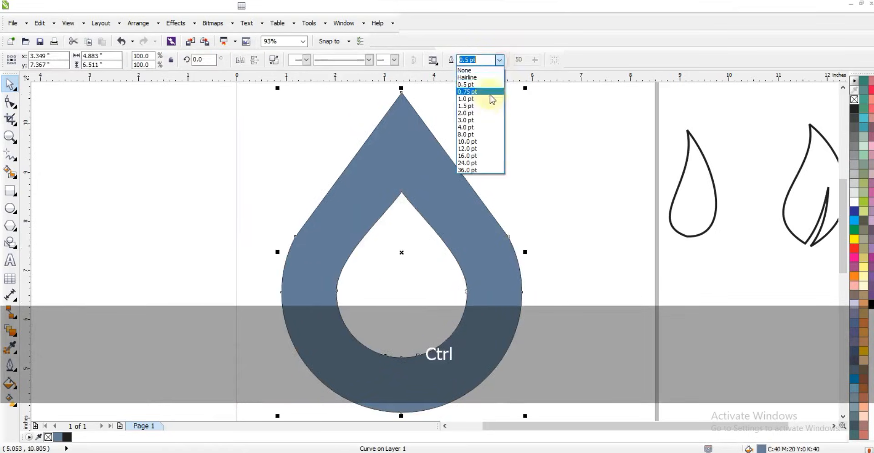
left_click(478, 114)
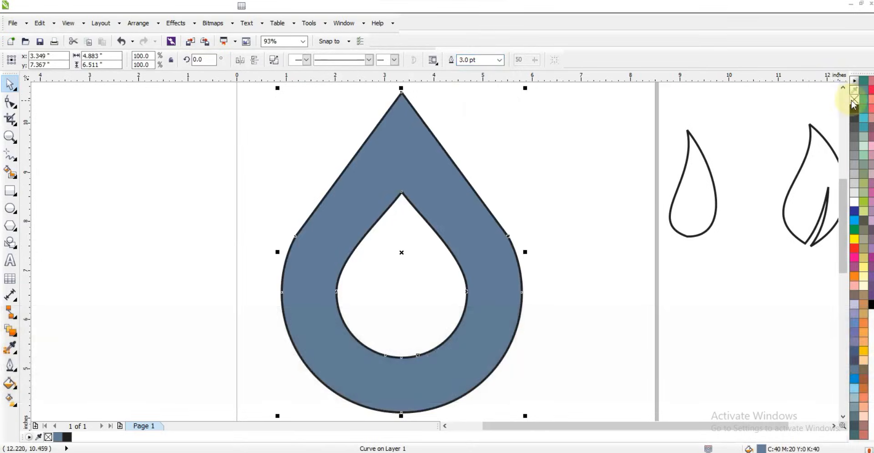
left_click(854, 100)
left_click(557, 223)
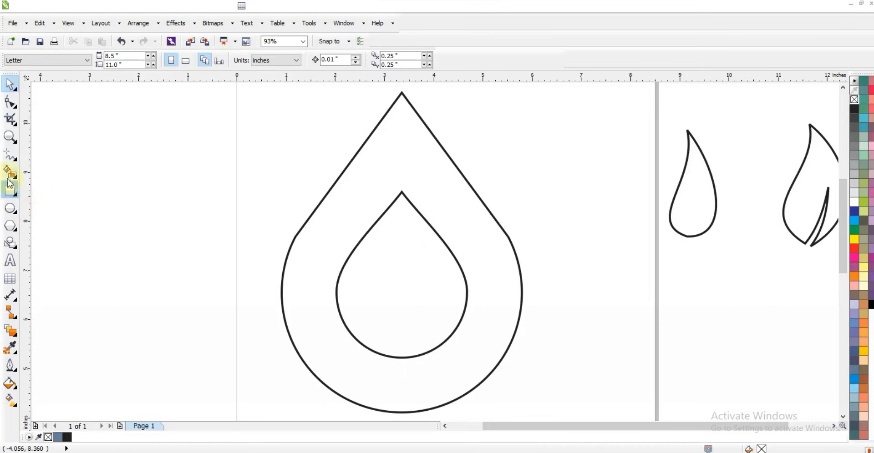
Draw a line across the drop's left band at the shoulder and bend it into a downward arc about 1.16 by 0.93 inches.
left_click(10, 157)
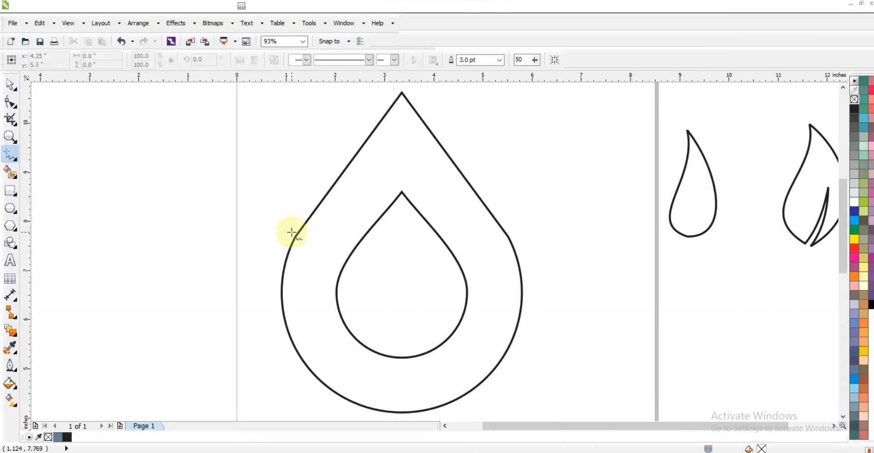
left_click(351, 282)
key("F10")
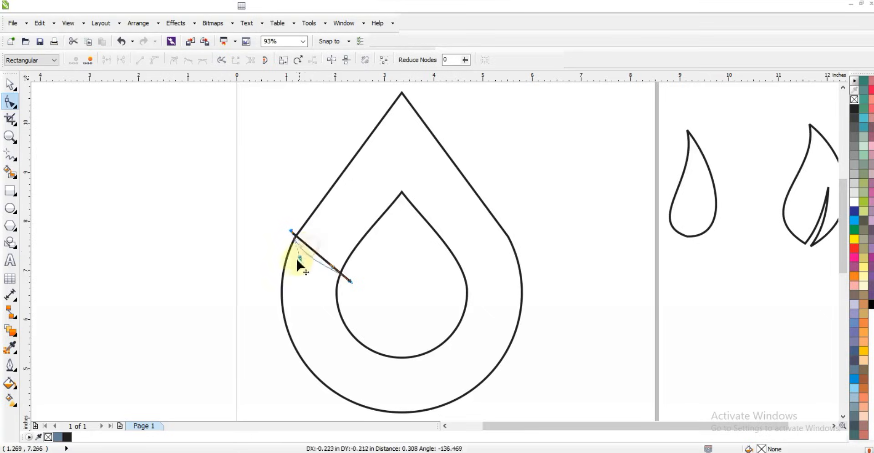
left_click_drag(331, 271, 331, 281)
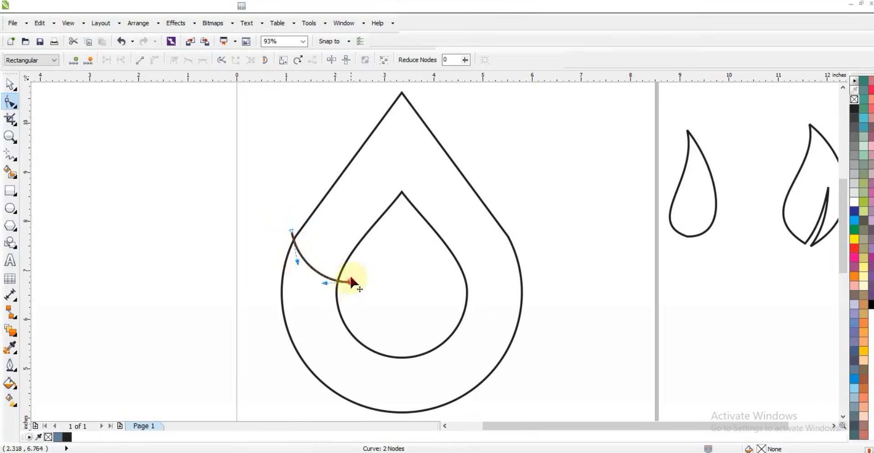
left_click_drag(294, 235, 297, 228)
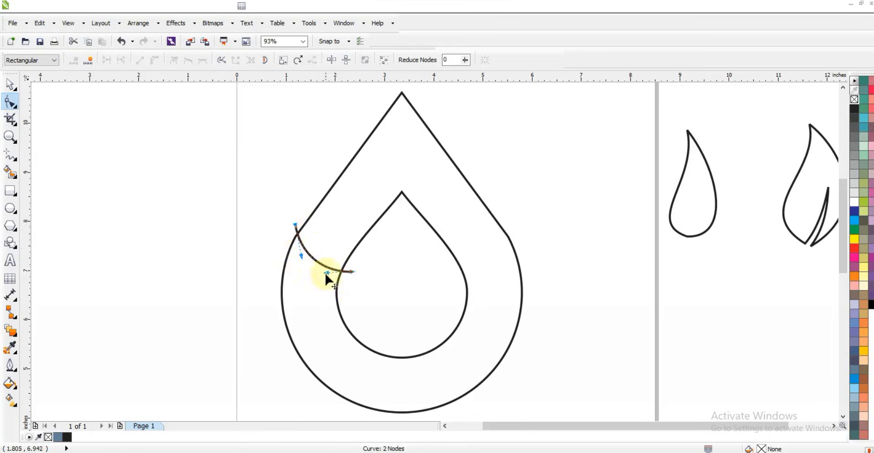
left_click(7, 87)
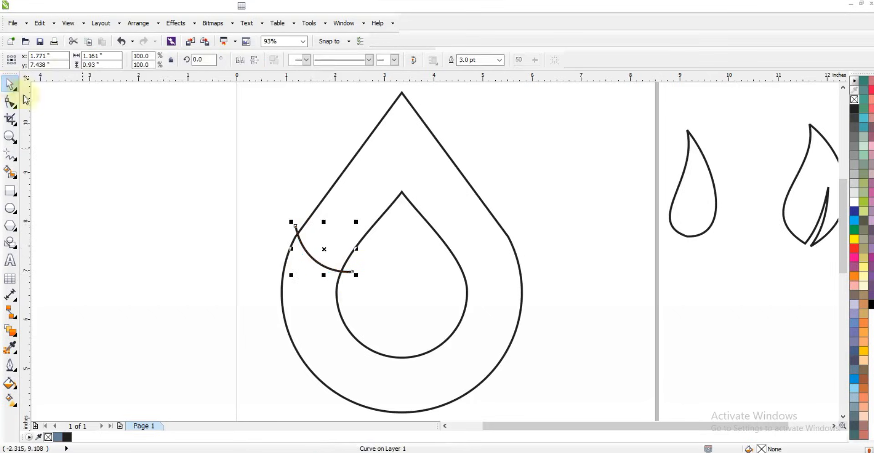
Mirror a copy of the arc onto the drop's right band, and centre the combined pair of arcs on the drop.
left_click_drag(292, 250, 490, 253)
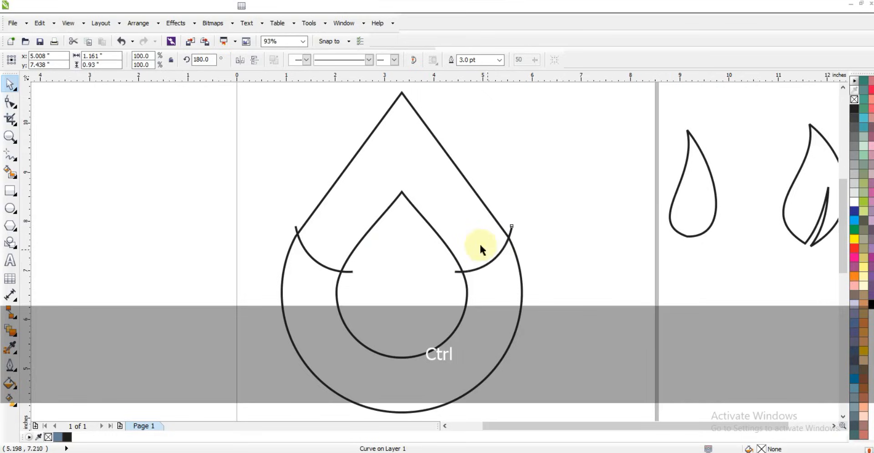
left_click(351, 272, "shift")
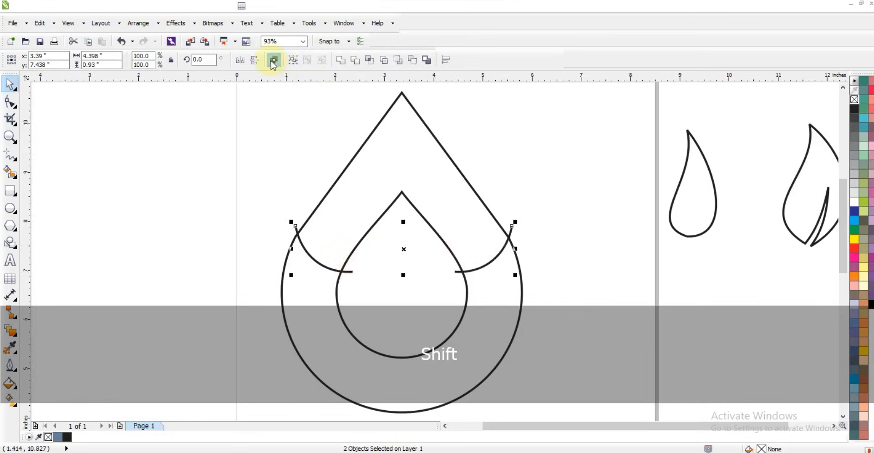
left_click(390, 142, "shift")
key("c")
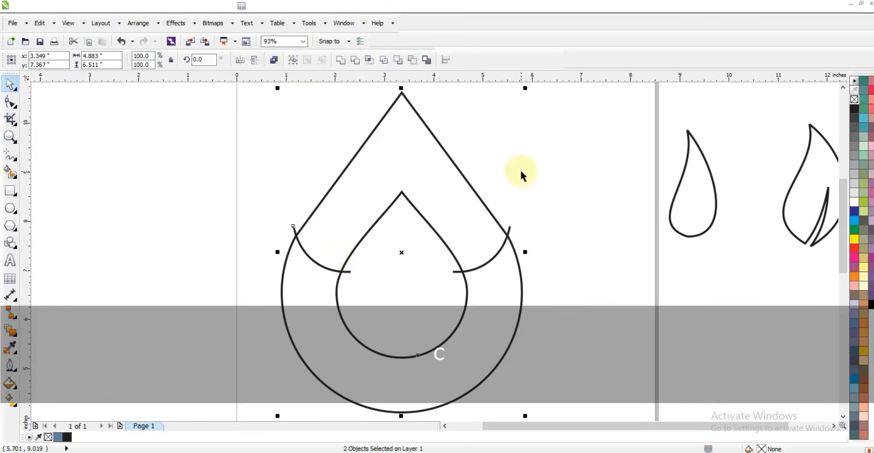
left_click(519, 168)
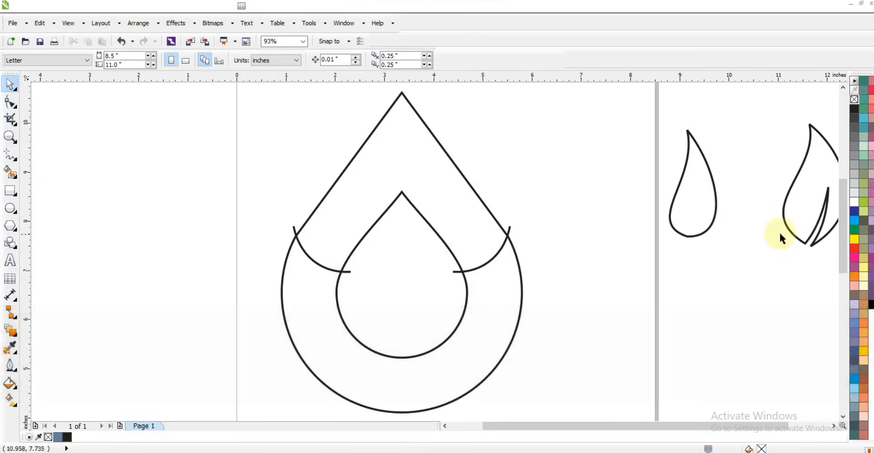
Move the curved leaf onto the drop's right shoulder, outline it red, scale it to about 53.5% and tilt it about 17 degrees against the arc.
mouse_move(786, 230)
left_mouse_down()
mouse_move(737, 242)
mouse_move(511, 228)
mouse_move(464, 238)
left_mouse_up()
right_click(854, 248)
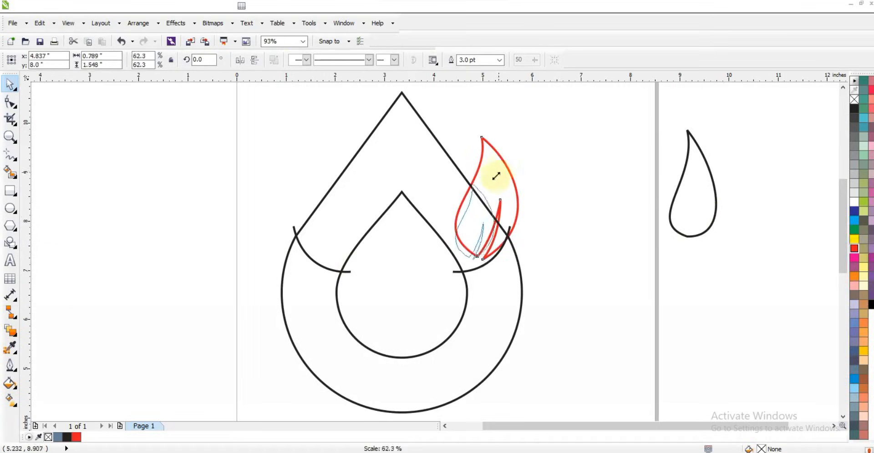
left_click_drag(496, 176, 491, 189)
left_click(476, 238)
left_click_drag(492, 262, 502, 248)
left_click(553, 256)
left_click(575, 245)
Copy the red leaf to the right arc's inner end, rotated about 61 degrees and scaled to about 49%, lying across the inner edge.
key("z")
left_click_drag(392, 156, 554, 294)
left_click(10, 85)
left_click_drag(441, 303, 307, 304)
left_click_drag(386, 337, 396, 272)
left_click(370, 265)
left_click_drag(256, 209, 272, 221)
left_click_drag(395, 284, 456, 328)
left_click_drag(468, 265, 466, 264)
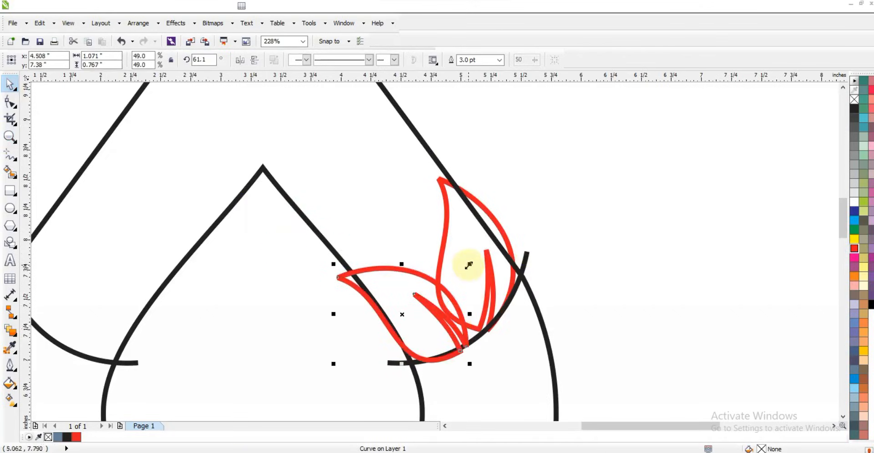
left_click(585, 267)
Place a horizontally mirrored copy of the shoulder leaf higher along the right outer edge, about 0.63 by 1.21 inches.
left_click_drag(497, 315, 380, 225)
right_click(380, 226)
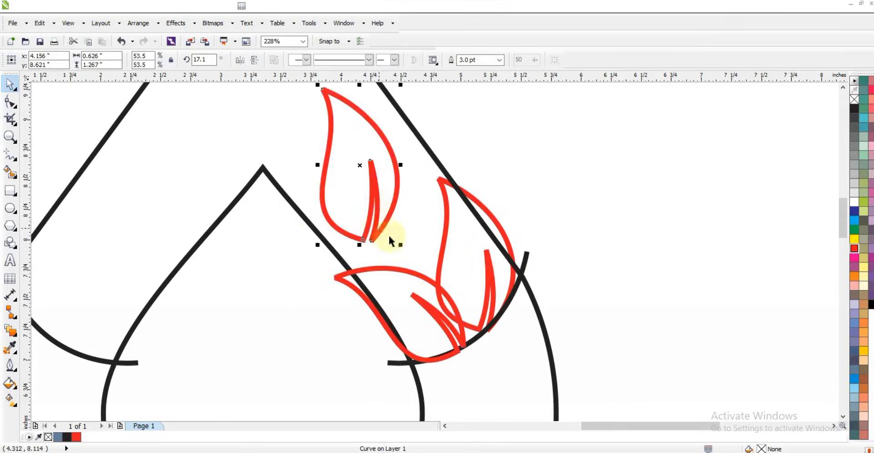
left_click(240, 60)
left_click(388, 221)
left_click_drag(401, 244, 408, 209)
left_click_drag(399, 221, 428, 240)
left_click_drag(440, 97, 438, 113)
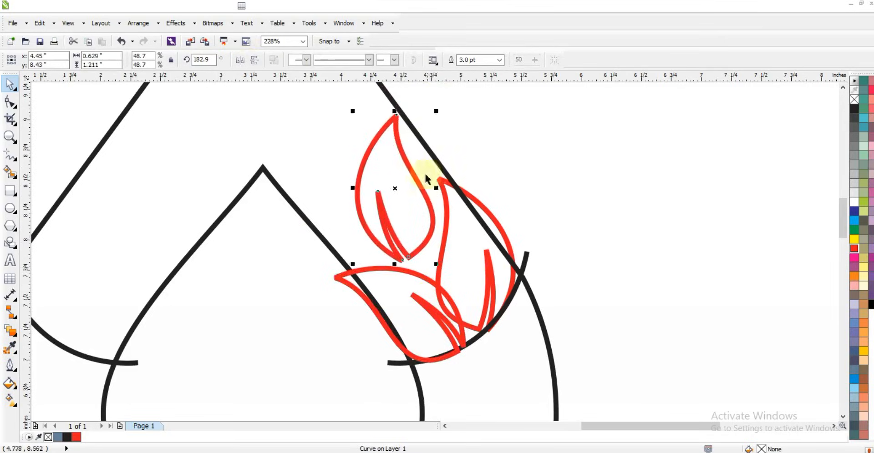
left_click_drag(416, 180, 422, 180)
Copy the lower inner-edge leaf further up the right inner edge, shrinking and tilting it to fit the gap.
left_click_drag(410, 271, 318, 185)
right_click(318, 184)
left_click_drag(374, 275, 363, 253)
left_click(347, 252)
mouse_move(352, 245)
left_mouse_down()
mouse_move(371, 256)
mouse_move(361, 250)
left_mouse_up()
scroll(601, 260, "down", 3)
key("Escape")
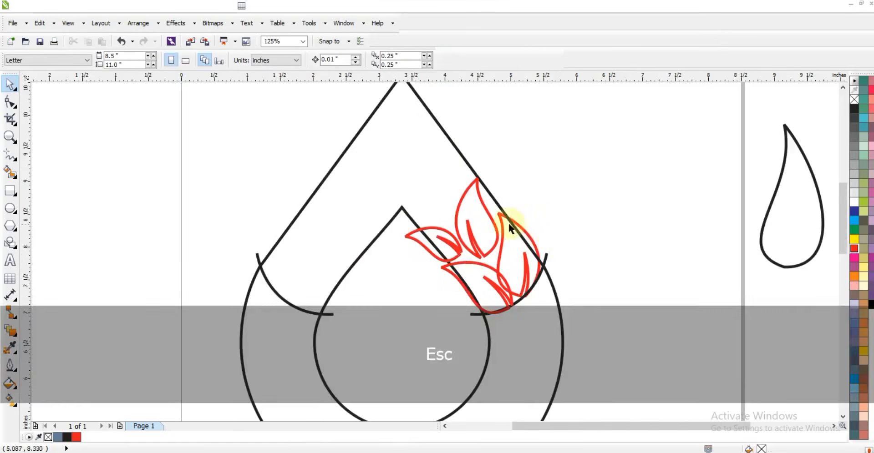
Copy the mirrored leaf further up the right outer edge, tilted and enlarged to about 0.67 by 1.32 inches.
left_click_drag(476, 254, 453, 209)
right_click(431, 199)
left_click(431, 199)
left_click_drag(447, 192, 453, 197)
left_click_drag(462, 124, 465, 113)
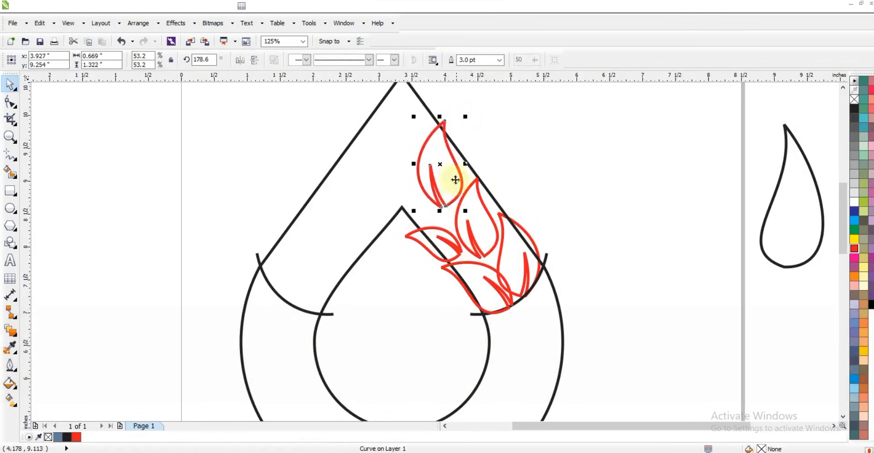
left_click_drag(450, 199, 450, 202)
Copy the teardrop from beside the page, shrinking and tilting it for the spot at the inner drop's peak.
left_click_drag(791, 264, 659, 193)
right_click(617, 232)
left_click(639, 212)
left_click(630, 189)
left_click_drag(673, 234, 642, 197)
Set a teardrop copy in the drop's left band at the shoulder, flipped, resized and rotated to follow the outer edge.
left_click_drag(630, 185, 327, 214)
right_click(326, 214)
left_click(240, 60)
left_click_drag(335, 184, 354, 161)
left_click(256, 63)
left_click(328, 204)
left_click_drag(356, 238, 337, 163)
left_click_drag(332, 189, 296, 233)
left_click_drag(308, 198, 313, 191)
Copy the shoulder teardrop, mirror and rotate it, and lay it along the left inner edge above the arc.
left_click_drag(307, 246, 335, 269)
right_click(335, 269)
left_click(241, 61)
left_click(322, 263)
left_click_drag(340, 216, 350, 268)
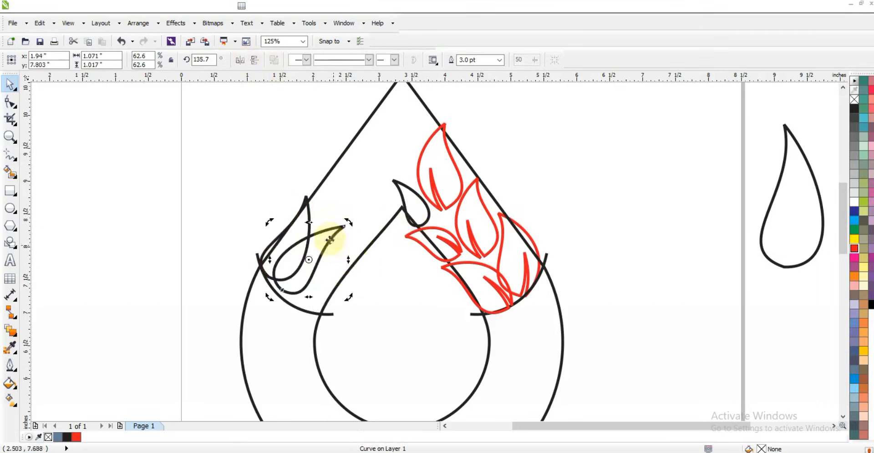
left_click_drag(330, 237, 362, 250)
Copy a red leaf from the right band into the left band above the two teardrops, shrinking and tilting it.
left_click_drag(488, 249, 340, 249)
left_click_drag(355, 177, 346, 228)
left_click_drag(365, 191, 359, 198)
left_click_drag(334, 231, 336, 230)
Copy the inner-edge teardrop up to the left outer edge above the shoulder teardrop, making it smaller.
left_click_drag(328, 293, 344, 191)
right_click(344, 191)
left_click_drag(380, 146, 372, 160)
left_click_drag(344, 183, 337, 187)
Place a mirrored copy of the left band's red leaf beside it at the inner edge, about 0.47 by 0.90 inches.
left_click_drag(346, 231, 376, 215)
right_click(376, 215)
left_click(241, 59)
left_click(375, 203)
mouse_move(391, 180)
left_mouse_down()
mouse_move(392, 204)
mouse_move(385, 178)
left_mouse_up()
left_click(379, 198)
left_click_drag(371, 217, 374, 216)
left_click(374, 215)
left_click_drag(389, 176, 388, 188)
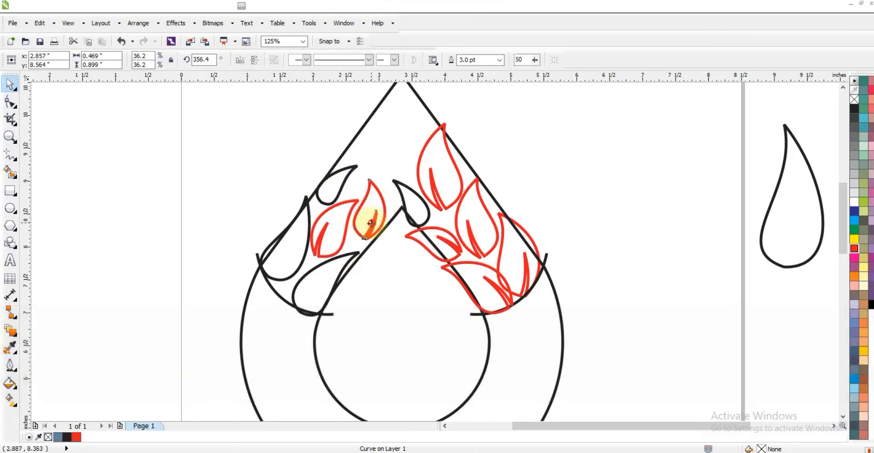
left_click_drag(369, 224, 368, 225)
Copy the small outer-edge teardrop further up the left edge and rotate it nearly upright, about 0.43 by 0.90 inches.
left_click_drag(350, 174, 386, 134)
right_click(385, 133)
left_click(379, 146)
left_click_drag(396, 166, 384, 166)
left_click(382, 168)
Copy a red leaf onto the drop's apex at reduced size, and copy the inner-peak teardrop into the gap below it.
scroll(835, 97, "up", 2)
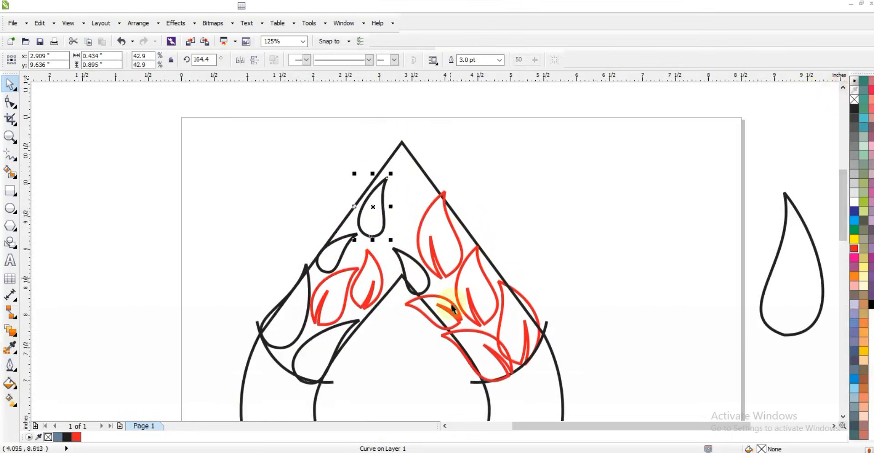
left_click_drag(429, 240, 416, 215)
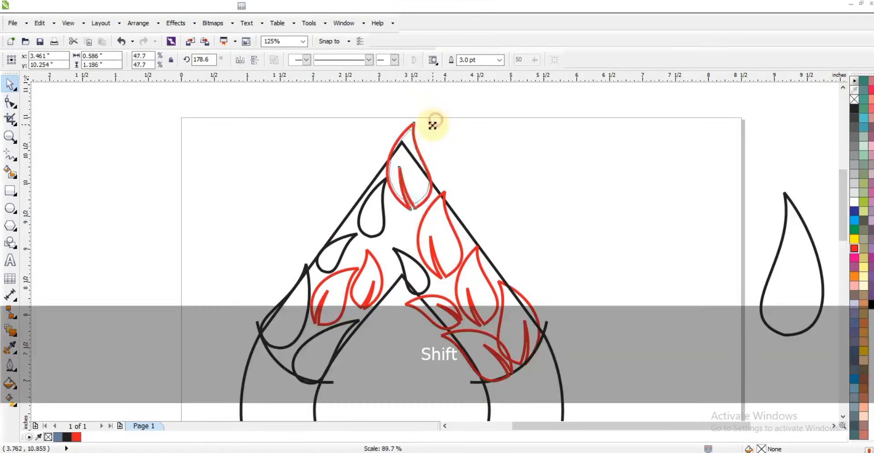
left_click_drag(416, 279, 417, 244)
left_click(407, 242)
left_click(568, 214)
key("Escape")
Fill the drop's lower ring beneath the arcs with blue-grey using the Smart Fill tool.
scroll(461, 157, "down", 1)
left_click_drag(558, 369, 323, 116)
key("shift+F2")
key("Escape")
left_click(10, 172)
left_click(344, 294)
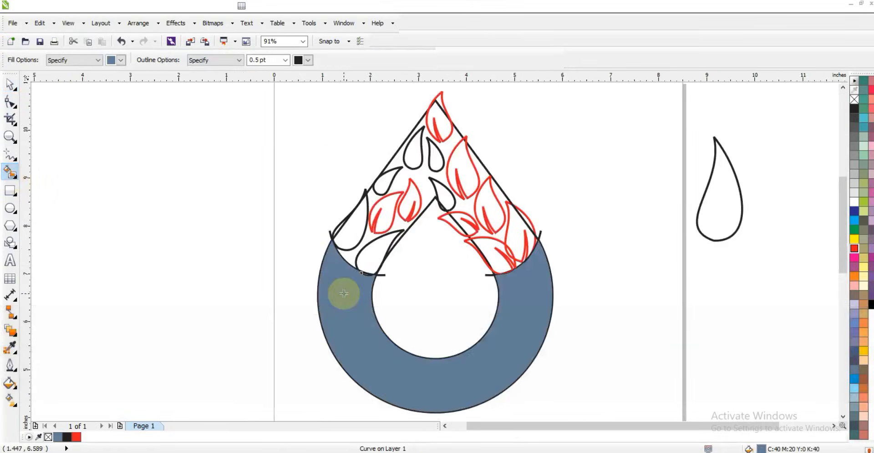
Draw twelve small circles, about 0.08 to 0.24 inches across, in the gaps between the leaves and teardrops.
scroll(452, 100, "up", 2)
left_click(10, 208)
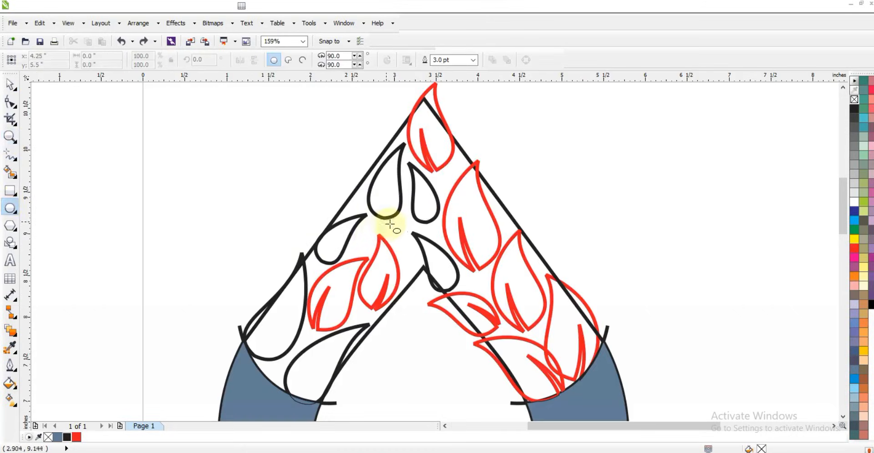
left_click_drag(390, 225, 401, 235)
left_click_drag(435, 177, 441, 186)
left_click_drag(470, 273, 477, 284)
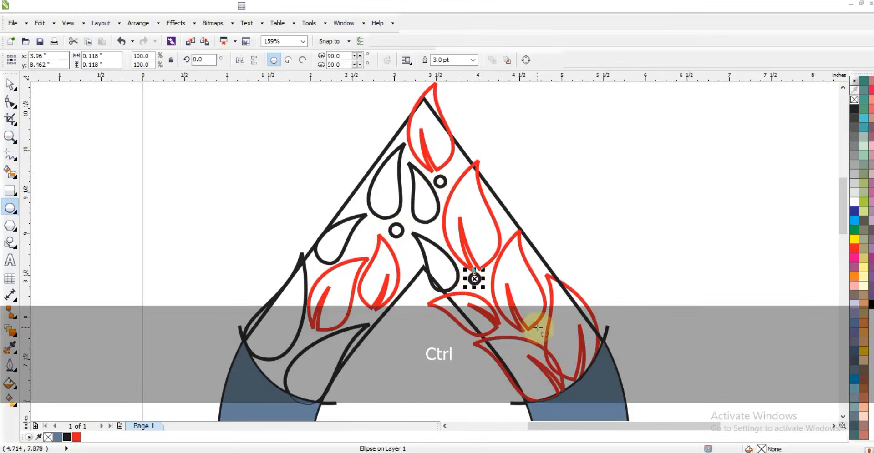
left_click_drag(534, 330, 540, 338)
left_click_drag(308, 263, 316, 271)
left_click_drag(359, 236, 369, 245)
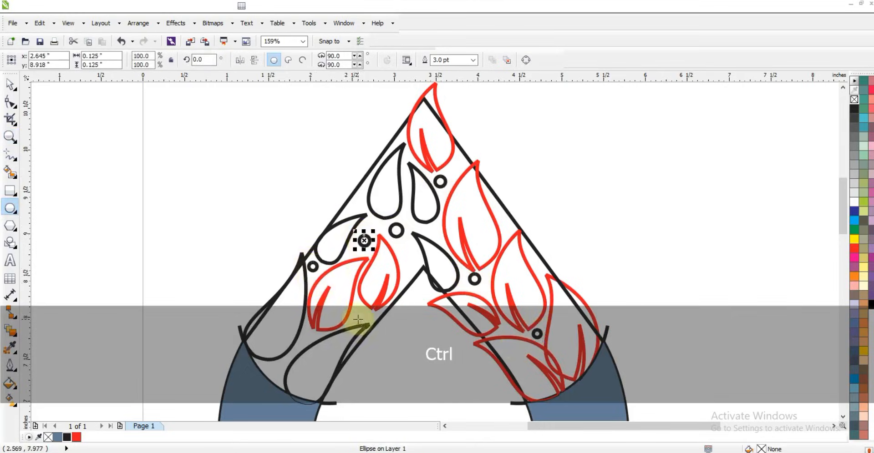
left_click_drag(356, 308, 365, 316)
left_click_drag(353, 199, 358, 205)
left_click_drag(455, 158, 460, 165)
left_click_drag(500, 217, 507, 228)
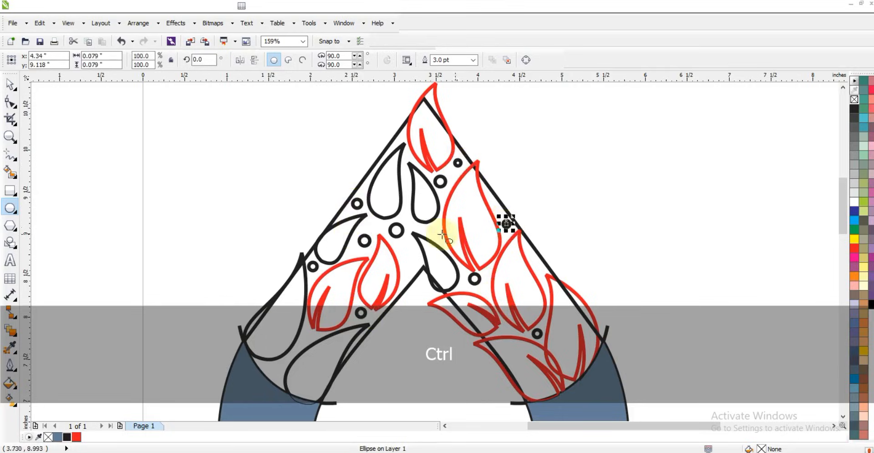
left_click_drag(428, 227, 433, 232)
mouse_move(266, 363)
left_mouse_down()
mouse_move(279, 376)
mouse_move(256, 384)
left_mouse_up()
Copy the circle above the left inner-edge teardrop into the gap beside the shoulder teardrop.
left_click(9, 84)
left_click_drag(367, 317, 307, 335)
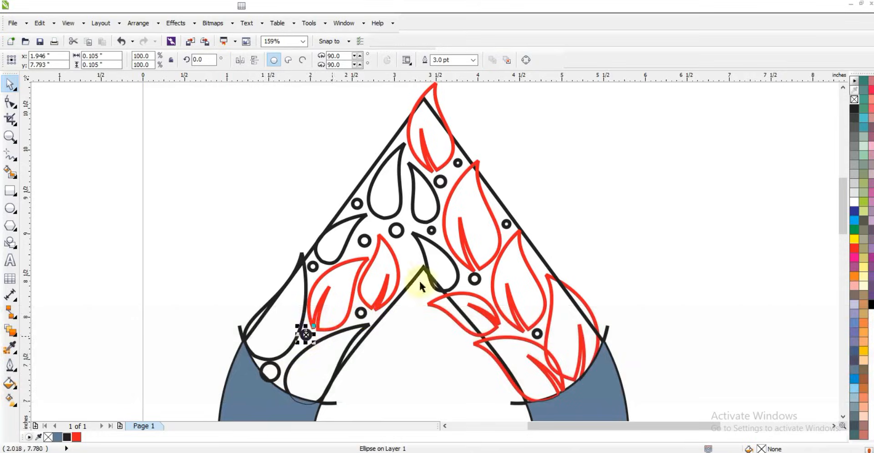
scroll(398, 219, "down", 2)
key("Escape")
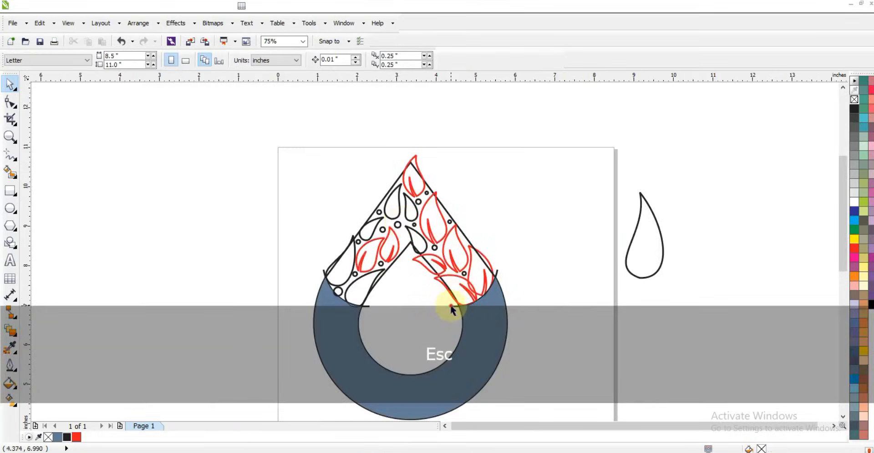
Delete the pair of arcs and move the drop outline off the page to its left.
left_click(448, 307)
key("Delete")
left_click_drag(402, 257, 146, 244)
Weld the leaves, teardrops and circles, remove their outline, and fill them and the lower ring with C100 M100 Y100 K100.
left_click_drag(259, 151, 528, 329)
left_click(339, 64)
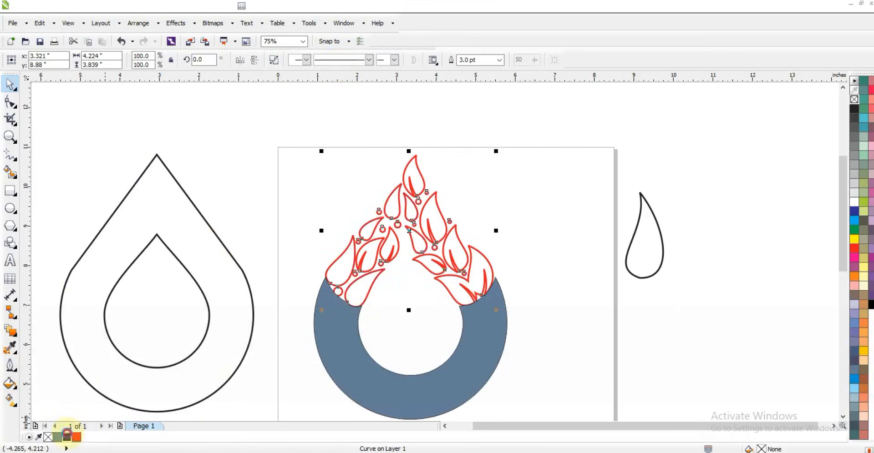
left_click(68, 437)
right_click(854, 100)
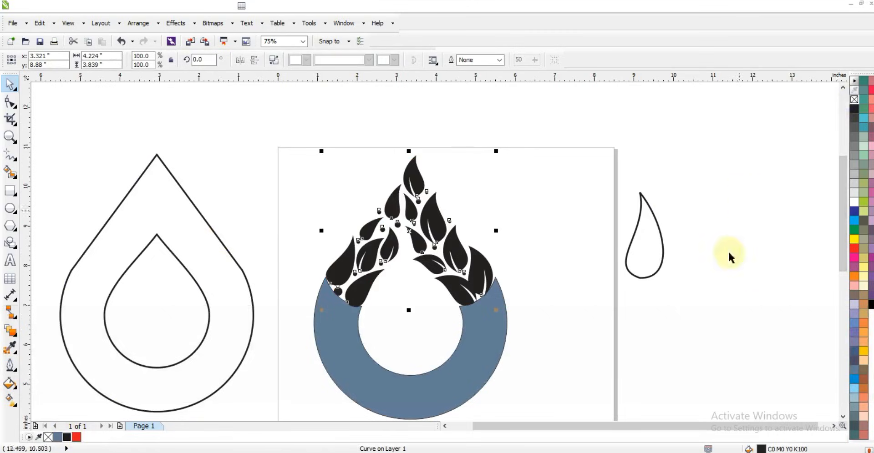
left_click(870, 305)
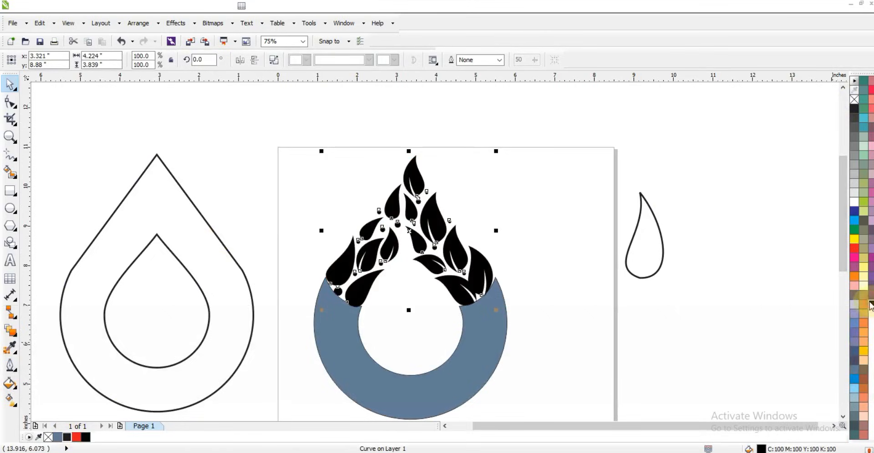
left_click(488, 348)
left_click(870, 305)
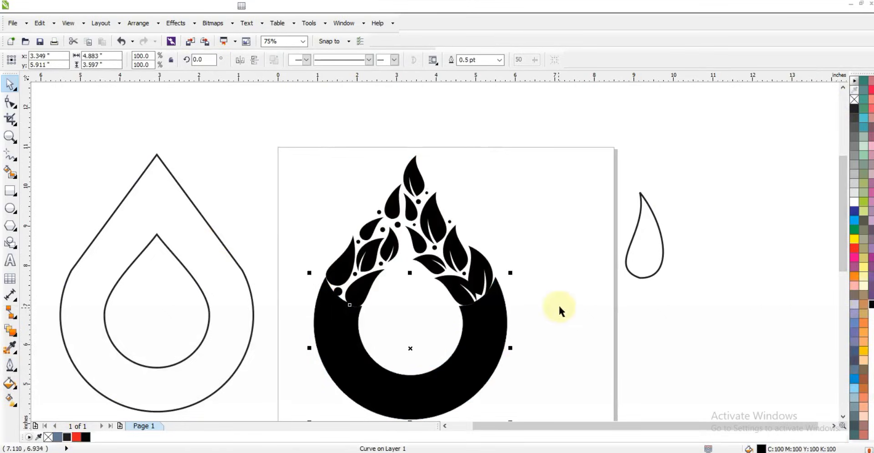
Try centring the ring and the leaf shape on a common vertical axis, and undo the alignment.
left_click(466, 232, "shift")
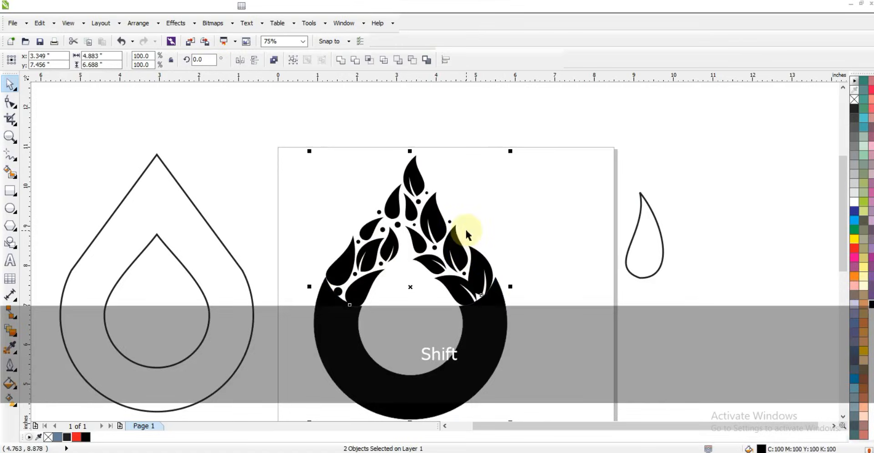
key("c")
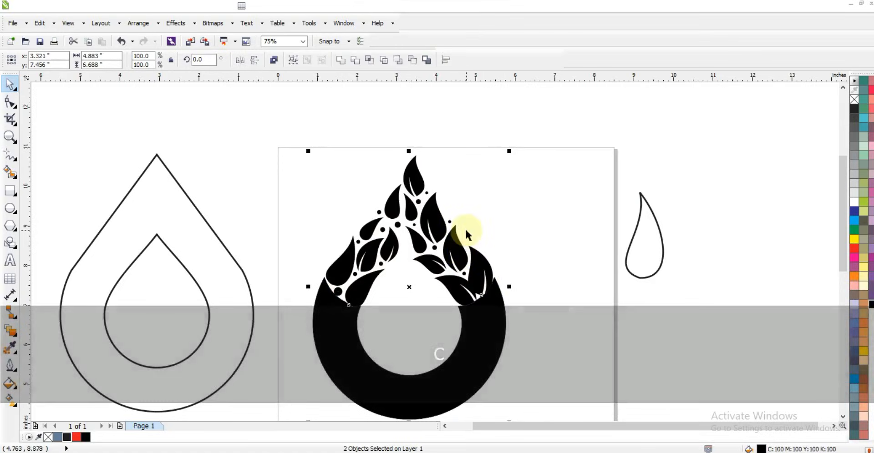
key("ctrl")
key("ctrl+z")
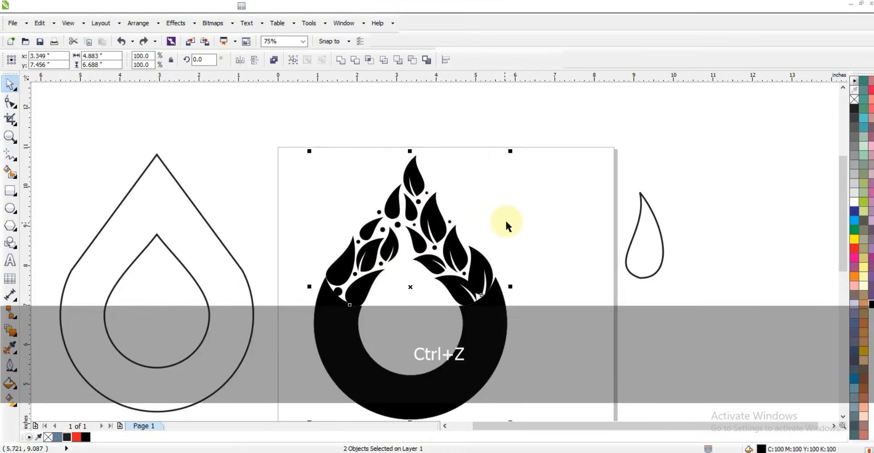
Weld the black ring and the leaf shape into one object and deselect it.
left_click(487, 312)
left_click(482, 263, "shift")
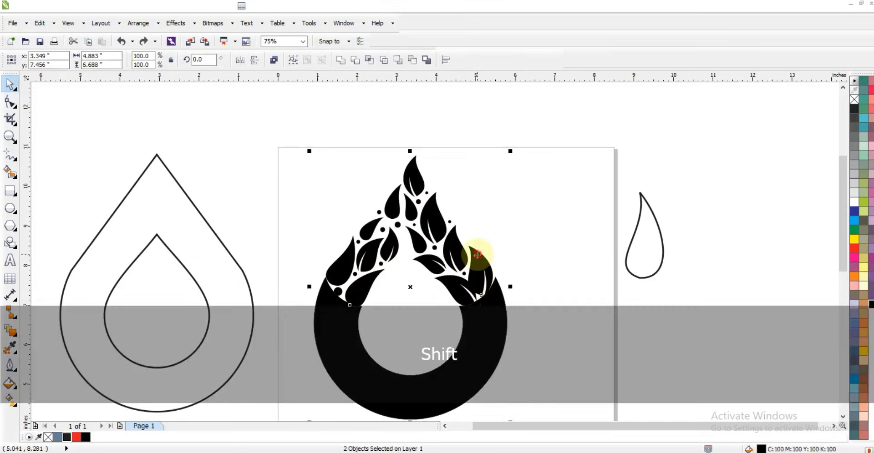
left_click(342, 60)
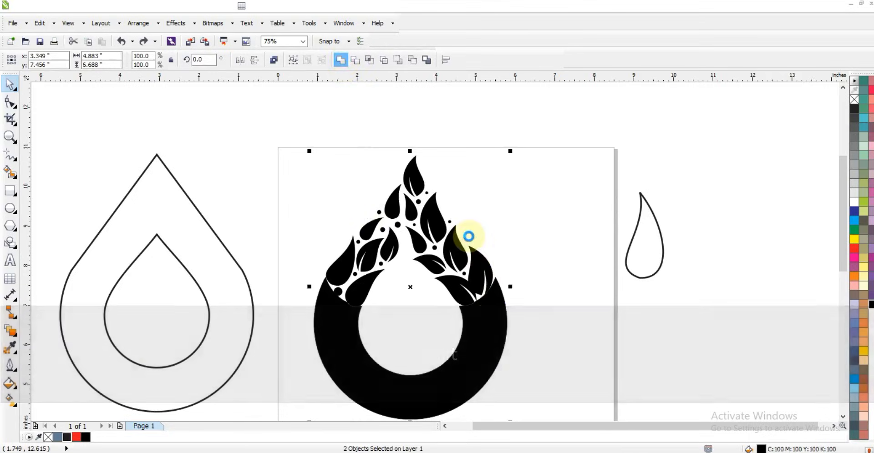
left_click(545, 210)
Delete the spare teardrop and the drop outline lying beside the page.
left_click_drag(561, 143, 684, 328)
key("Delete")
left_click(251, 300)
key("Delete")
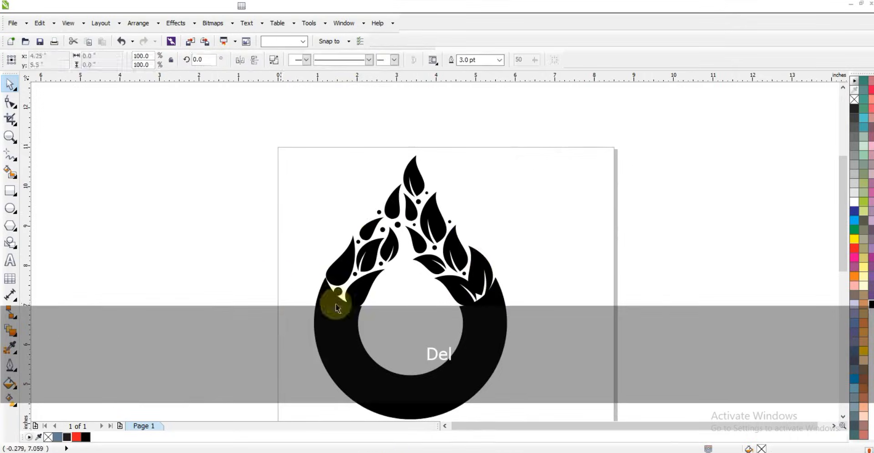
Move the welded design to the middle of the page and scale it to 88.2%.
key("F3")
key("Escape")
left_click_drag(487, 299, 508, 315)
left_click_drag(528, 207, 526, 214)
left_click(498, 319, "shift")
left_click(508, 281, "shift")
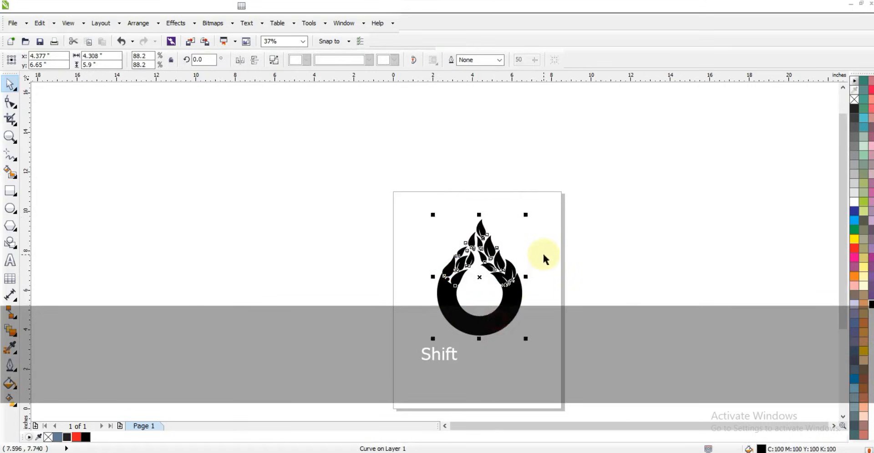
Fill the welded design with dark blue C100 M69 Y27 K9 to add it to the document palette, and undo the fill.
key("shift+F2")
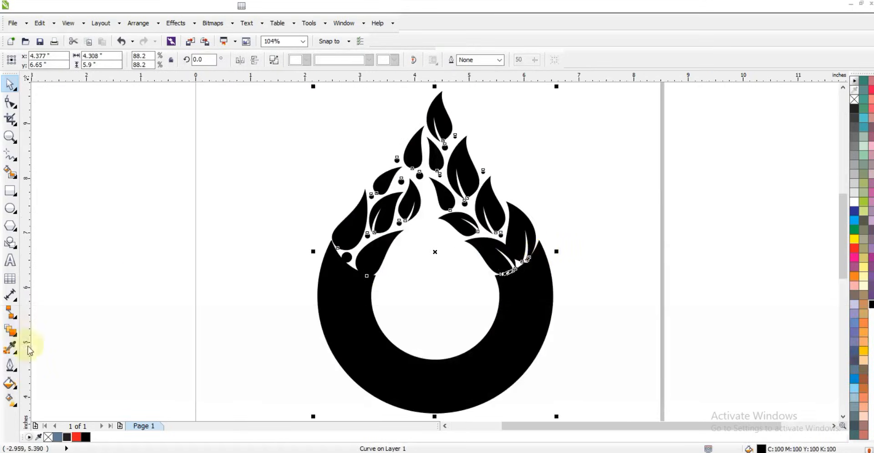
left_click(17, 391)
left_click(64, 280)
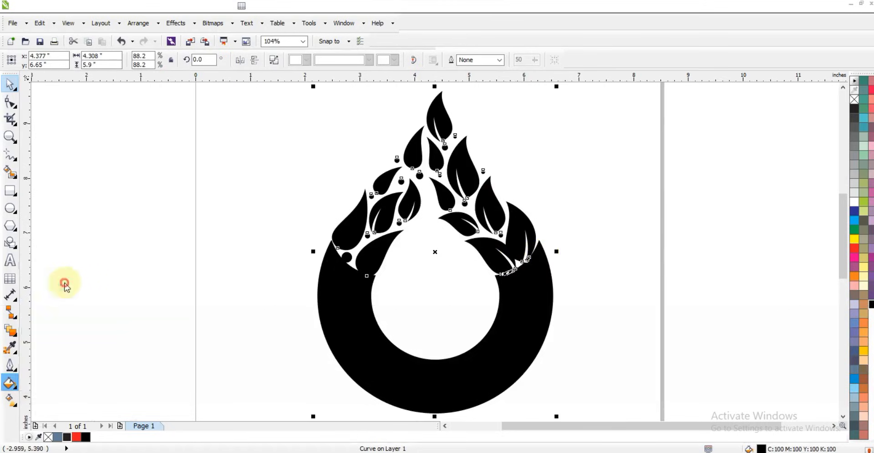
left_click(540, 155)
left_click(637, 232)
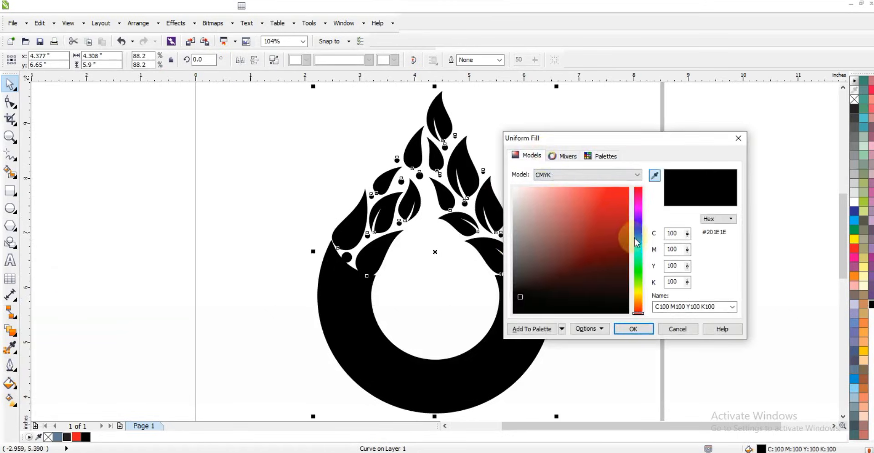
left_click(618, 245)
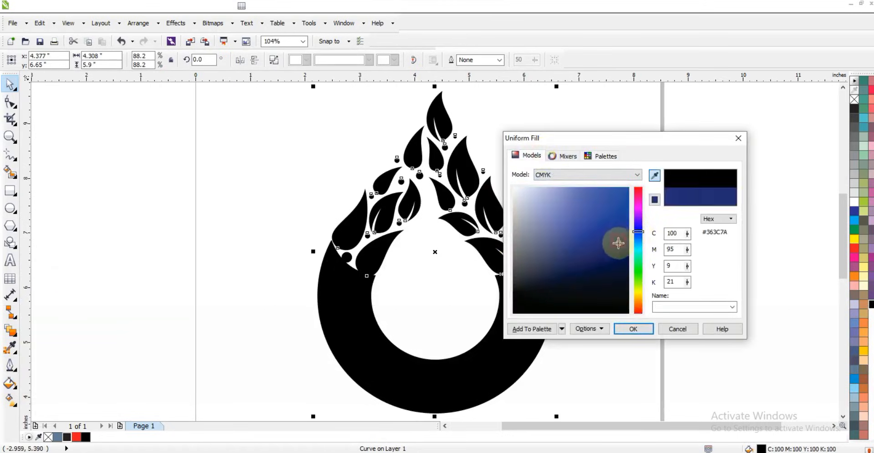
left_click_drag(638, 232, 638, 244)
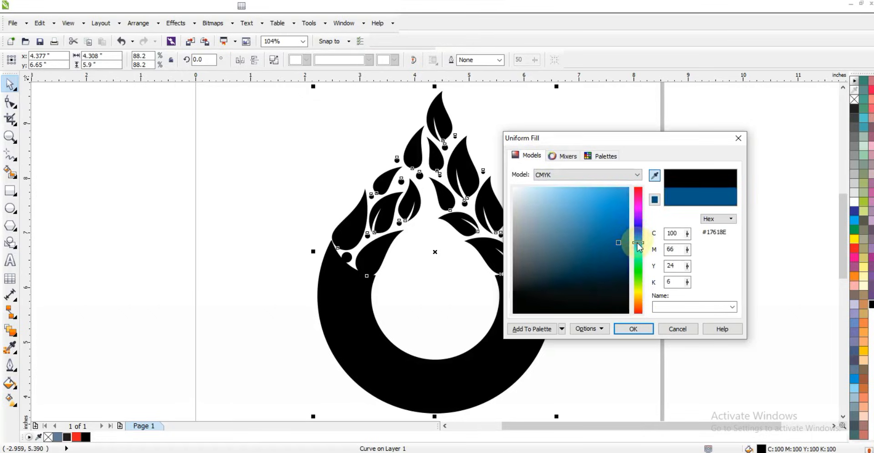
left_click(620, 247)
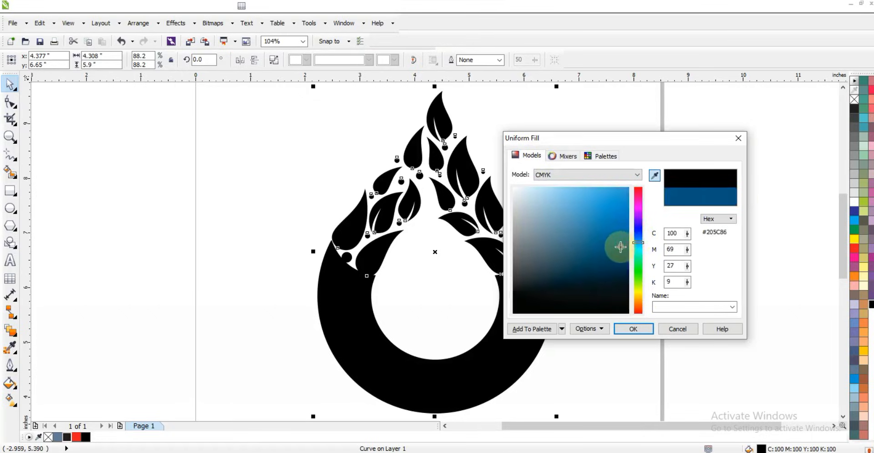
left_click(633, 329)
key("z")
key("ctrl+z")
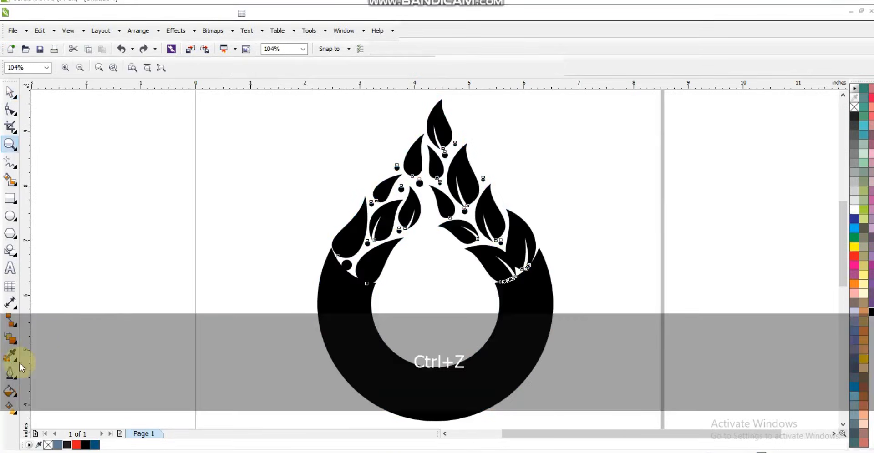
Fill the design with a bright green to add that colour to the document palette, and undo the fill.
left_click(10, 390)
left_click(54, 284)
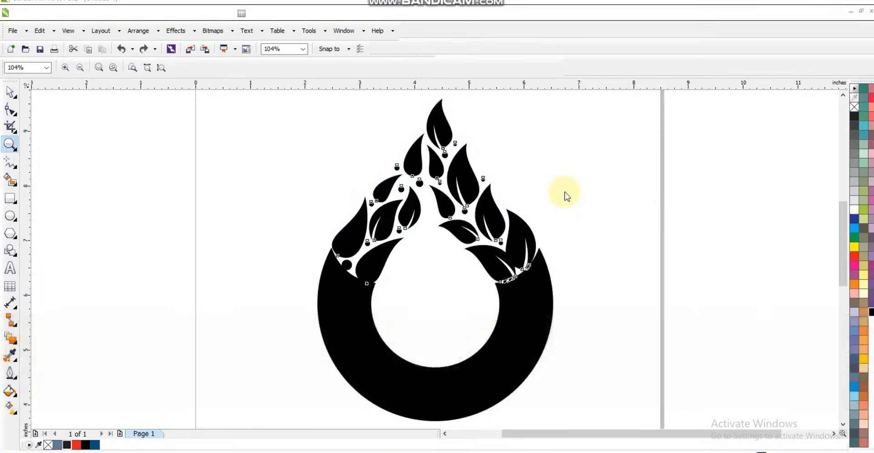
left_click(638, 280)
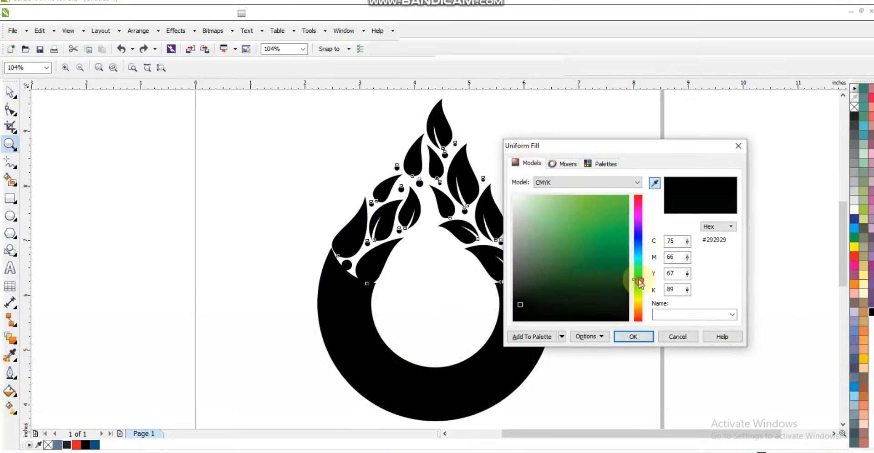
left_click(614, 200)
left_click(633, 336)
key("ctrl+z")
Fill the design with dark blue and apply a linear gradient running from dark blue at its lower left to green at its upper right.
left_click(9, 91)
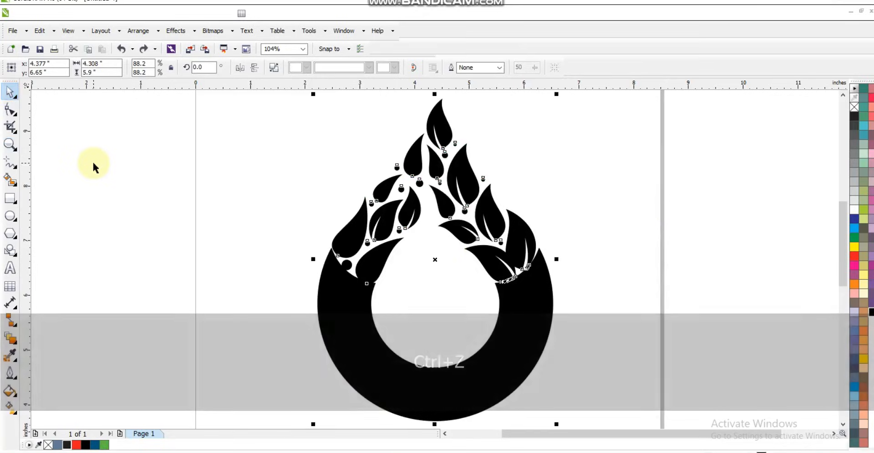
left_click(94, 445)
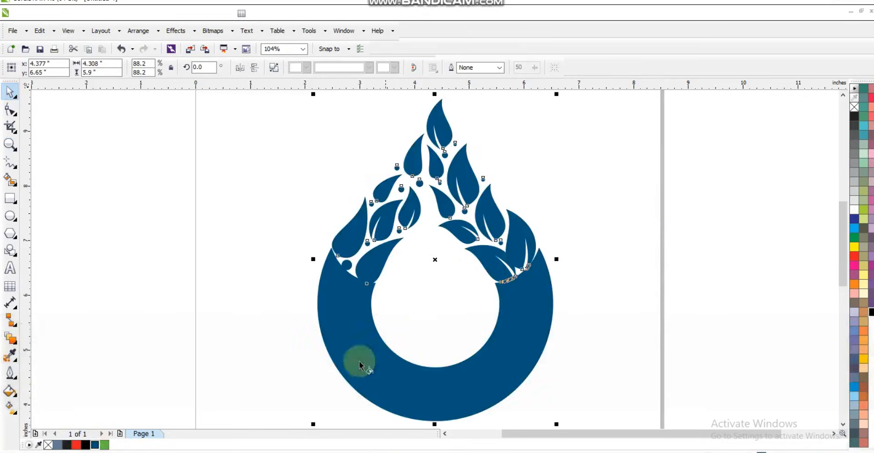
key("g")
left_click_drag(347, 362, 419, 260)
left_click_drag(104, 445, 456, 217)
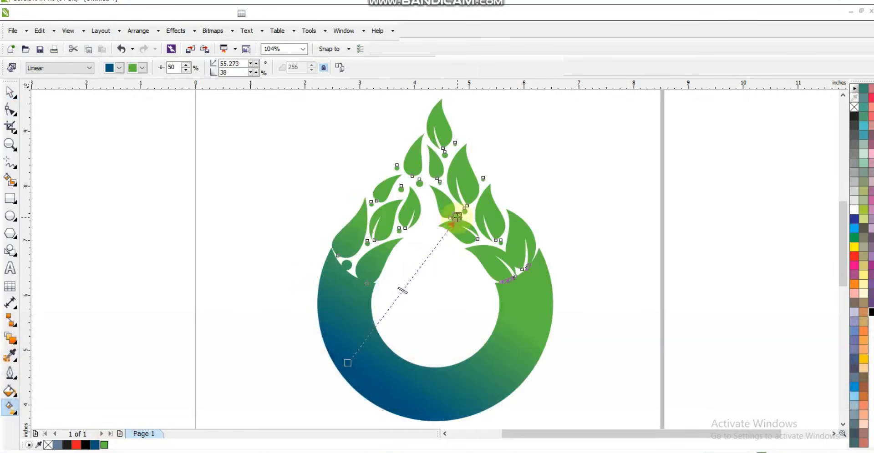
left_click_drag(347, 363, 318, 382)
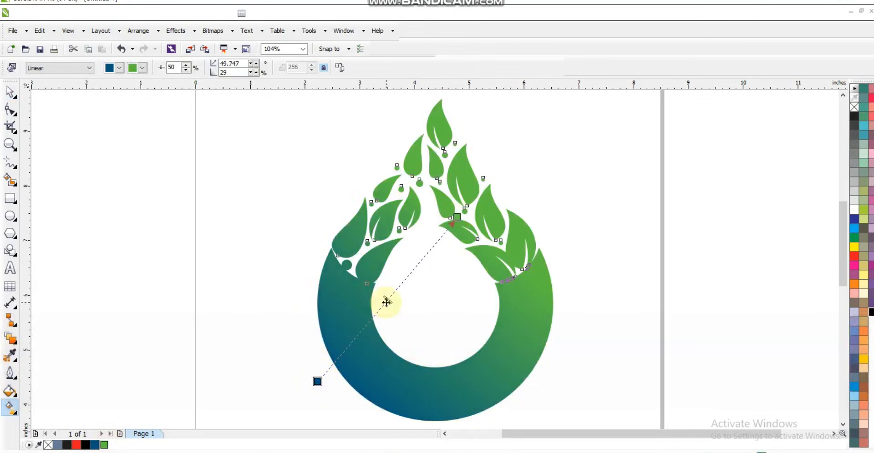
Change the gradient's start colour to blue C81 M34 Y0 K0 and shift its midpoint to 70%.
left_click_drag(854, 228, 333, 365)
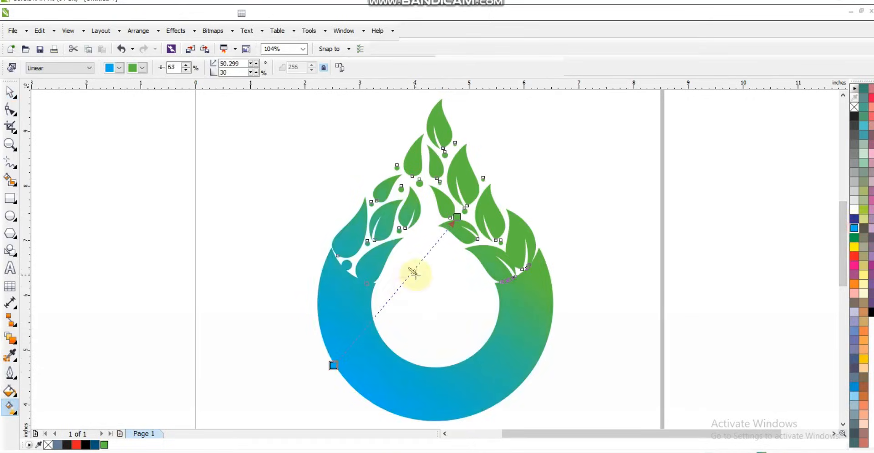
left_click(119, 67)
left_click(129, 150)
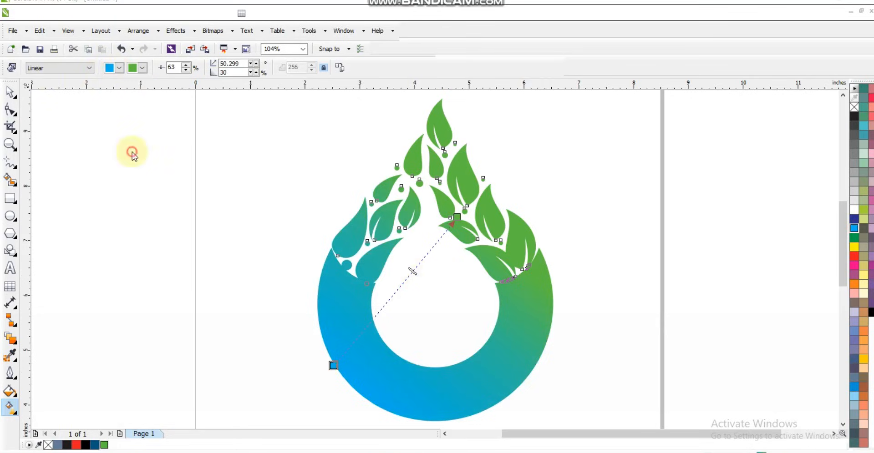
left_click(536, 165)
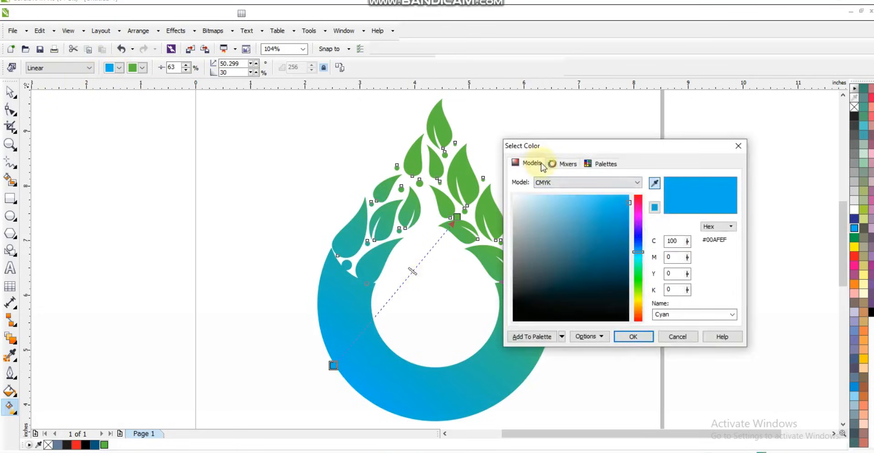
left_click(625, 212)
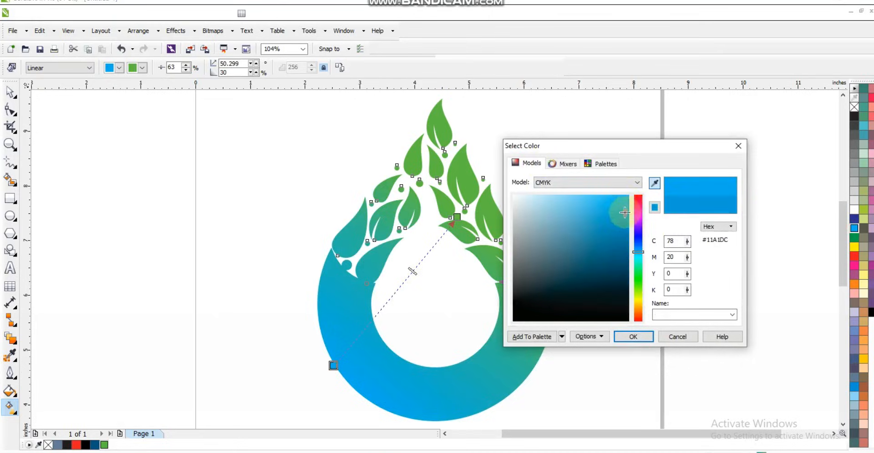
left_click(640, 250)
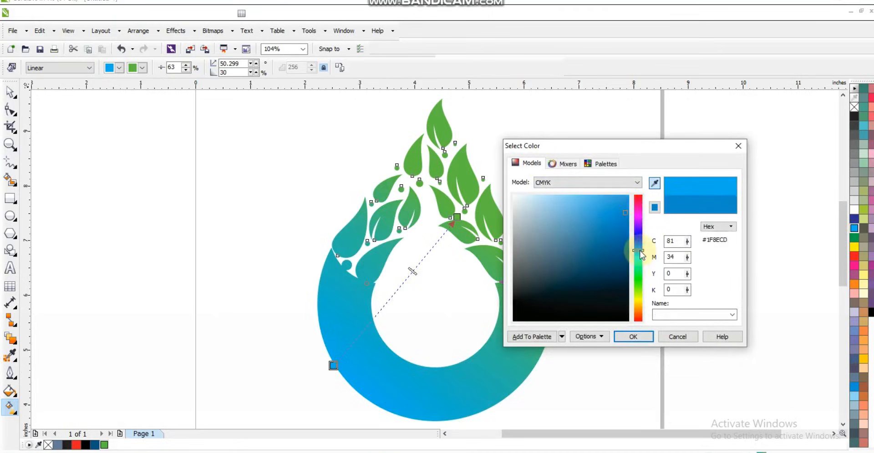
left_click(631, 337)
left_click_drag(329, 365, 326, 375)
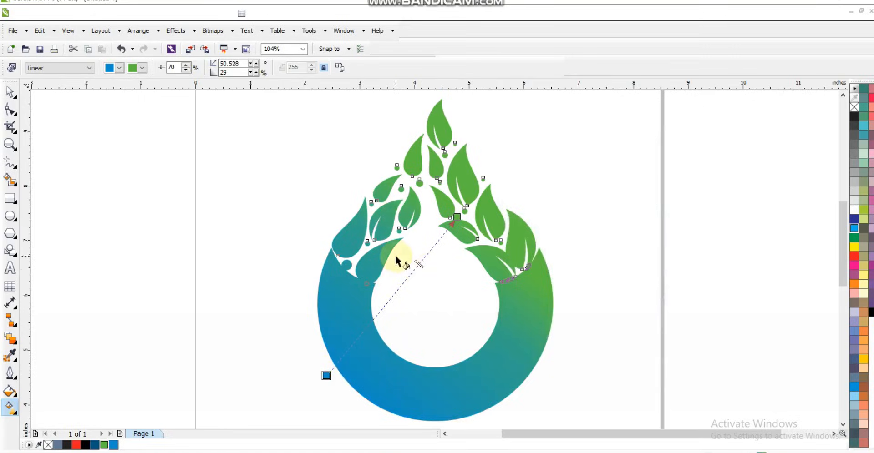
Deselect the design and examine the coloured logo in a full-screen preview.
left_click(10, 91)
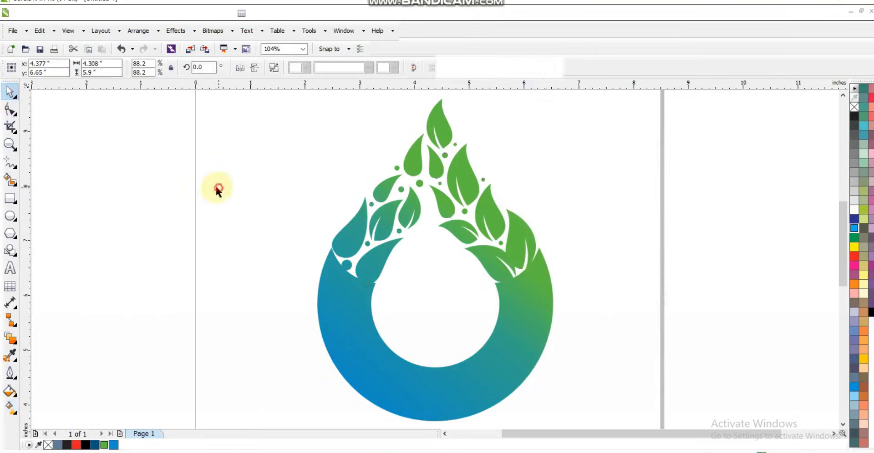
left_click(219, 188)
key("F3")
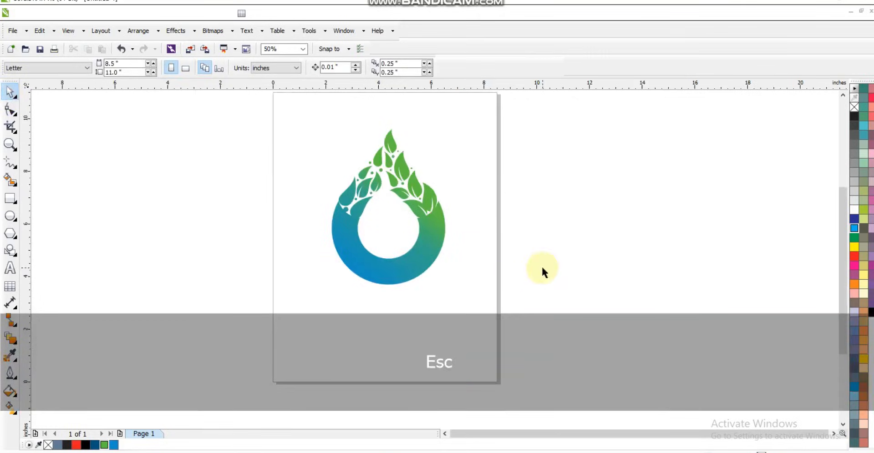
left_click(10, 144)
left_click_drag(247, 114, 509, 312)
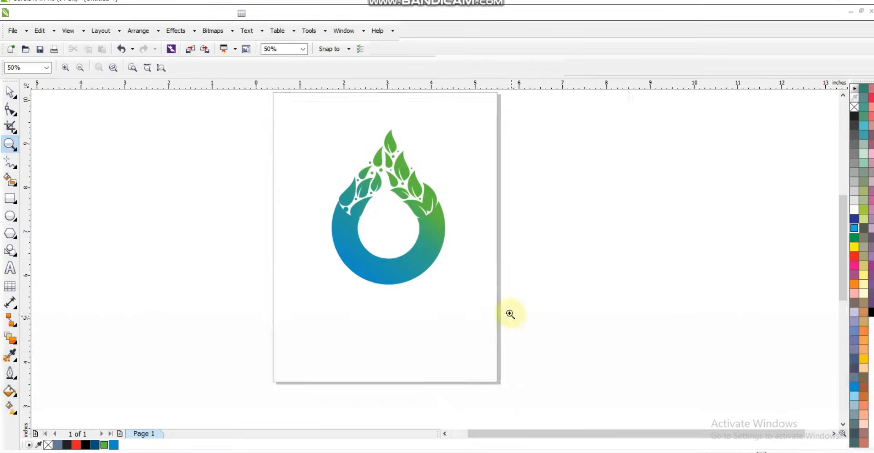
key("F9")
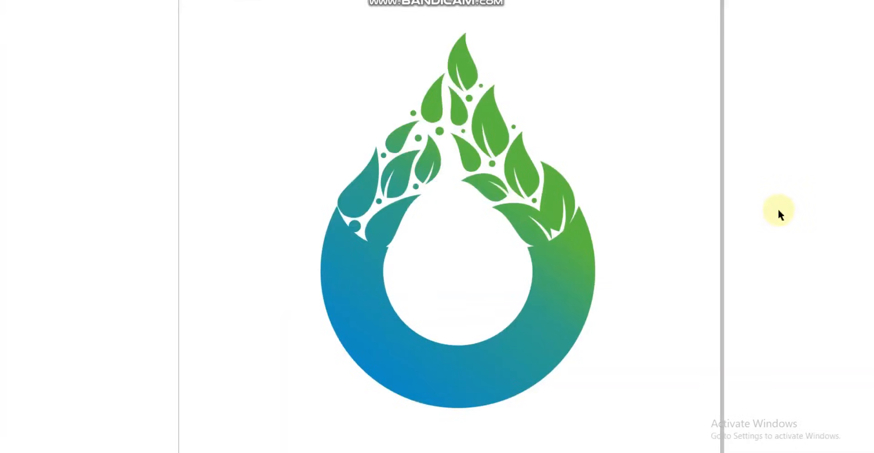